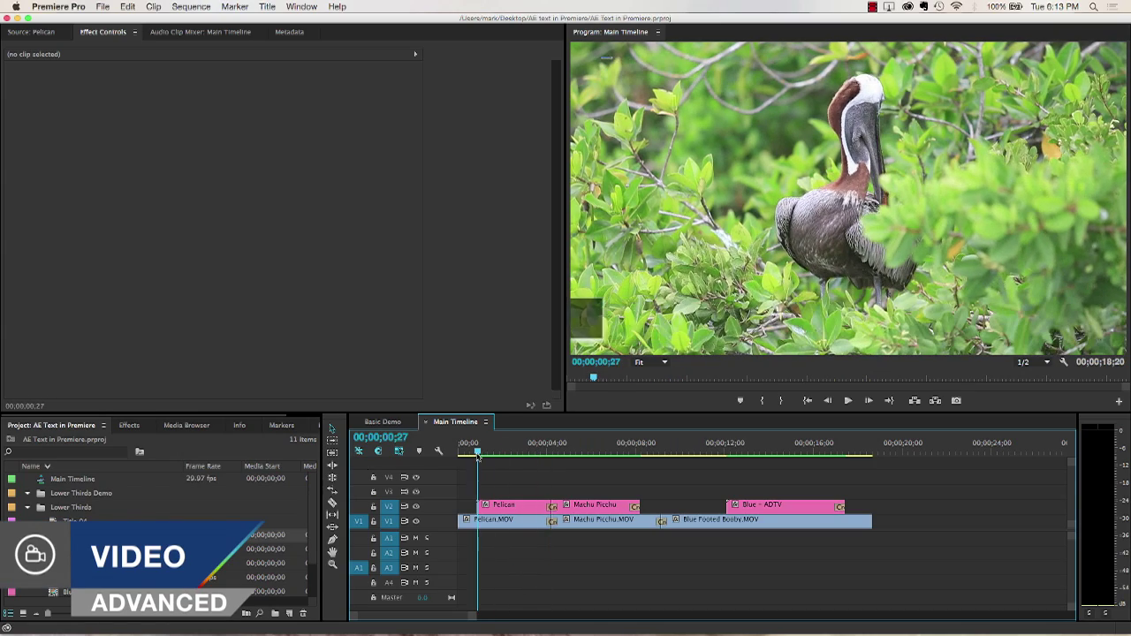
Maximize the Program Monitor and play the sequence to the 'The Shy Pelacan' pelican title.
{"action": "key", "text": "grave"}
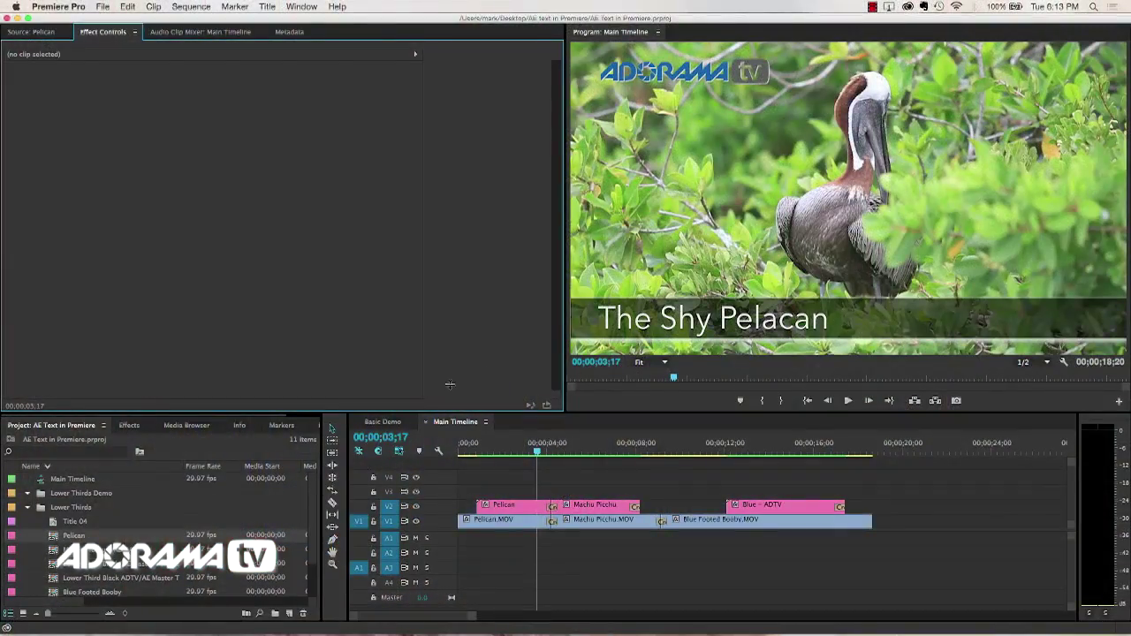
Choose New Item > Title, then move the playhead back to 00;00;00;26 before the pelican title.
{"action": "left_click", "coordinate": [290, 613]}
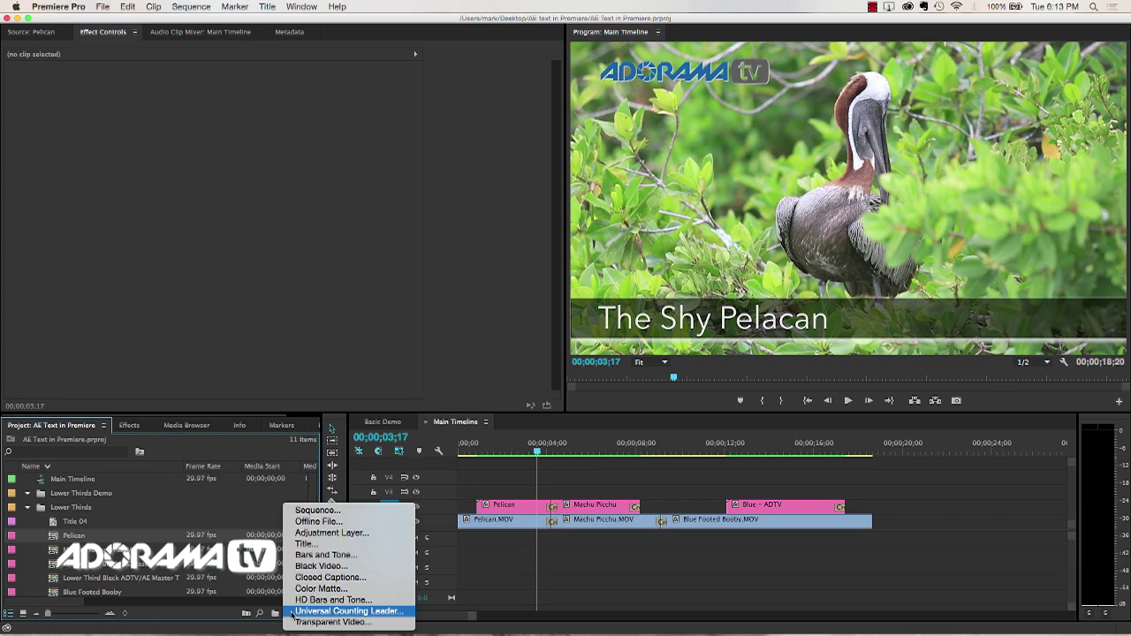
{"action": "left_click", "coordinate": [319, 546]}
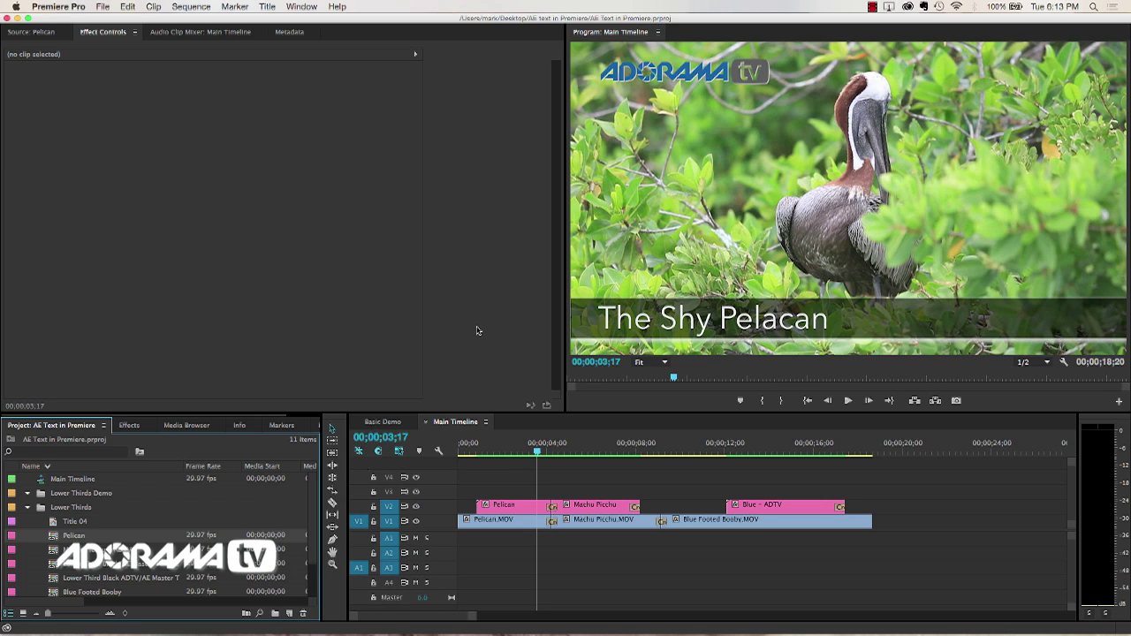
{"action": "left_click", "coordinate": [537, 452]}
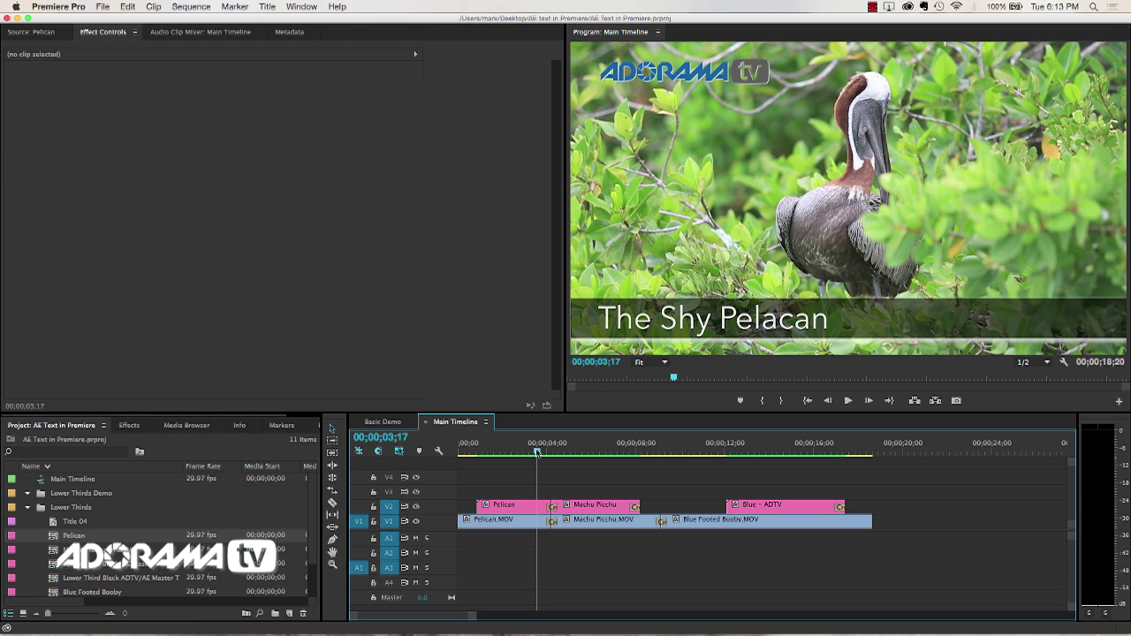
{"action": "left_click_drag", "start_coordinate": [536, 452], "coordinate": [477, 454]}
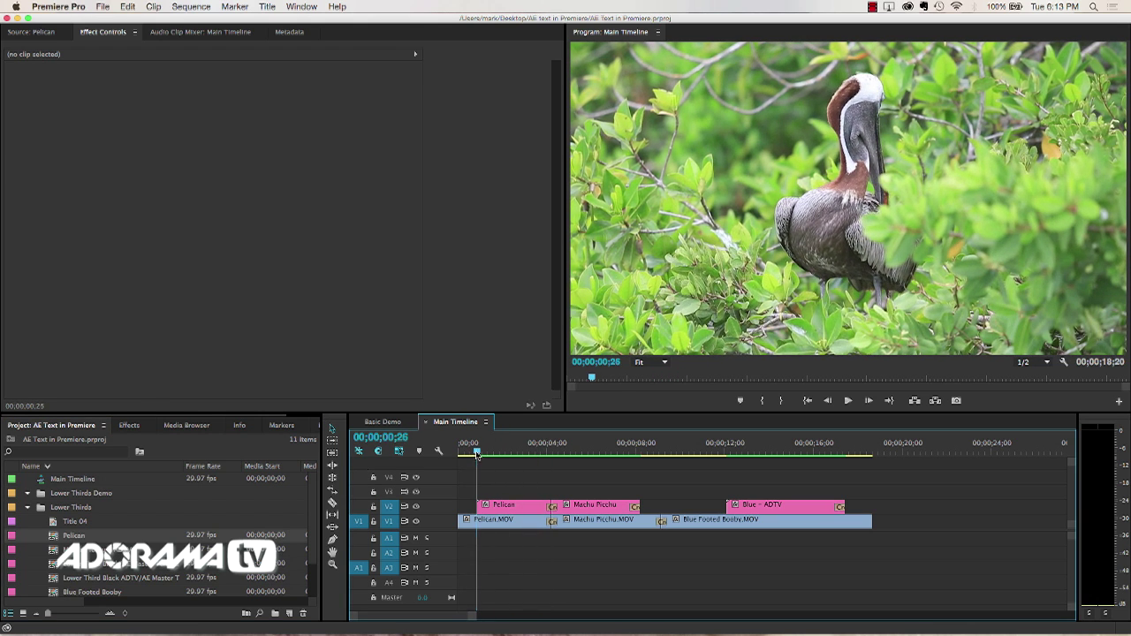
Play the maximized sequence to the 'Blue Footed Booby' title at 00;00;13;22, then restore the panels.
{"action": "left_click", "coordinate": [658, 256]}
{"action": "key", "text": "grave"}
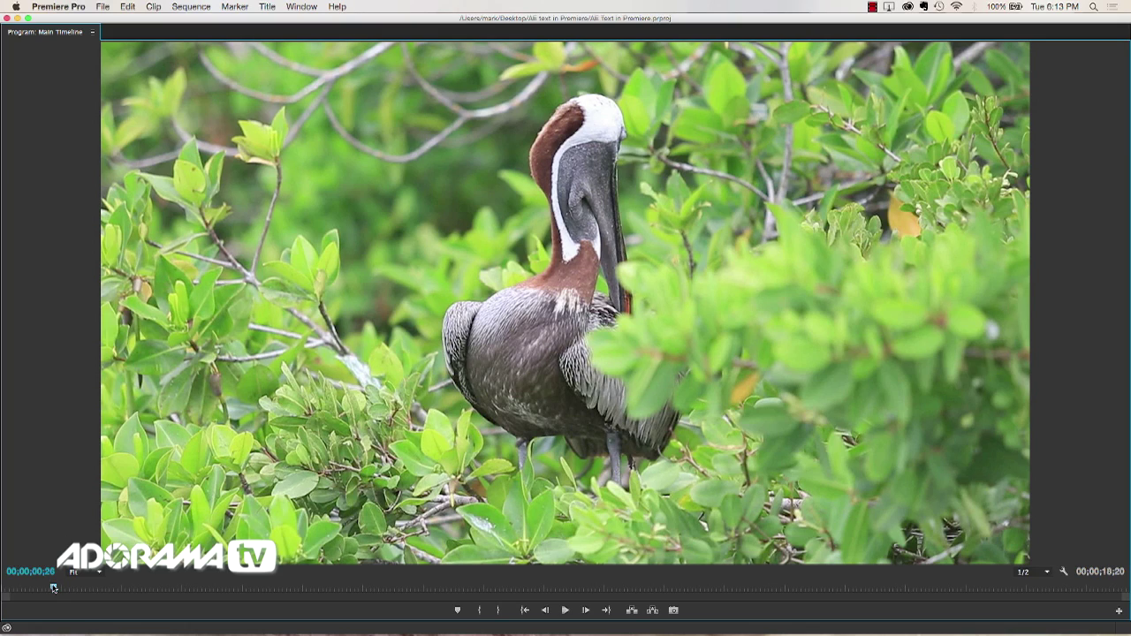
{"action": "left_click_drag", "start_coordinate": [55, 588], "coordinate": [828, 586]}
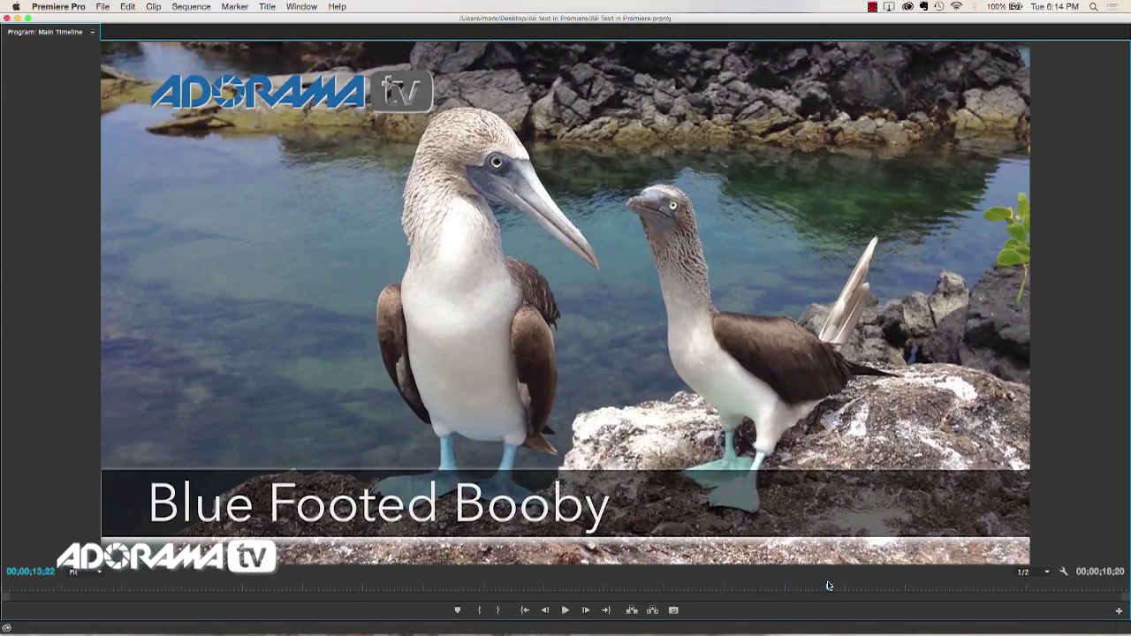
{"action": "key", "text": "grave"}
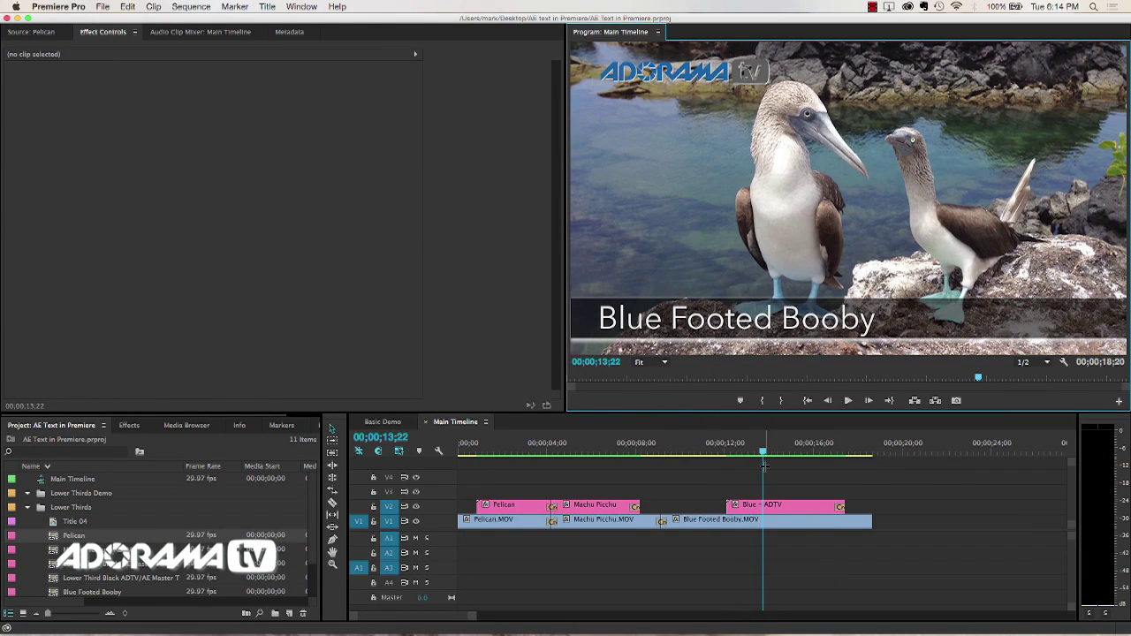
View the Machu Picchu shot at 00;00;06;05, then return to the pelican title at 00;00;02;28.
{"action": "left_click", "coordinate": [596, 449]}
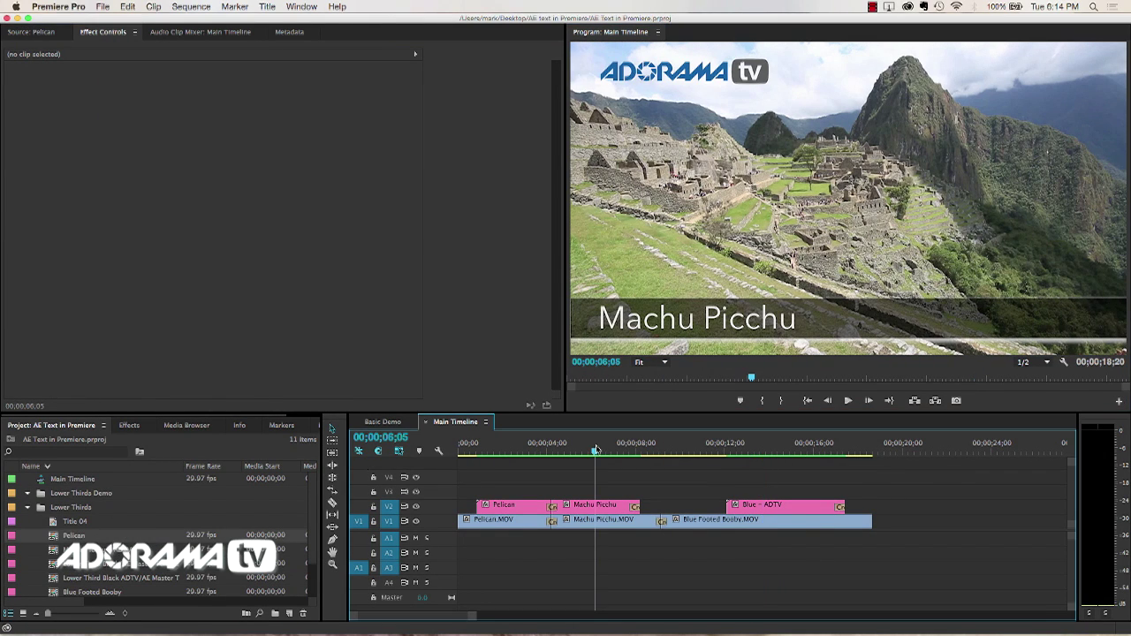
{"action": "left_click", "coordinate": [523, 450]}
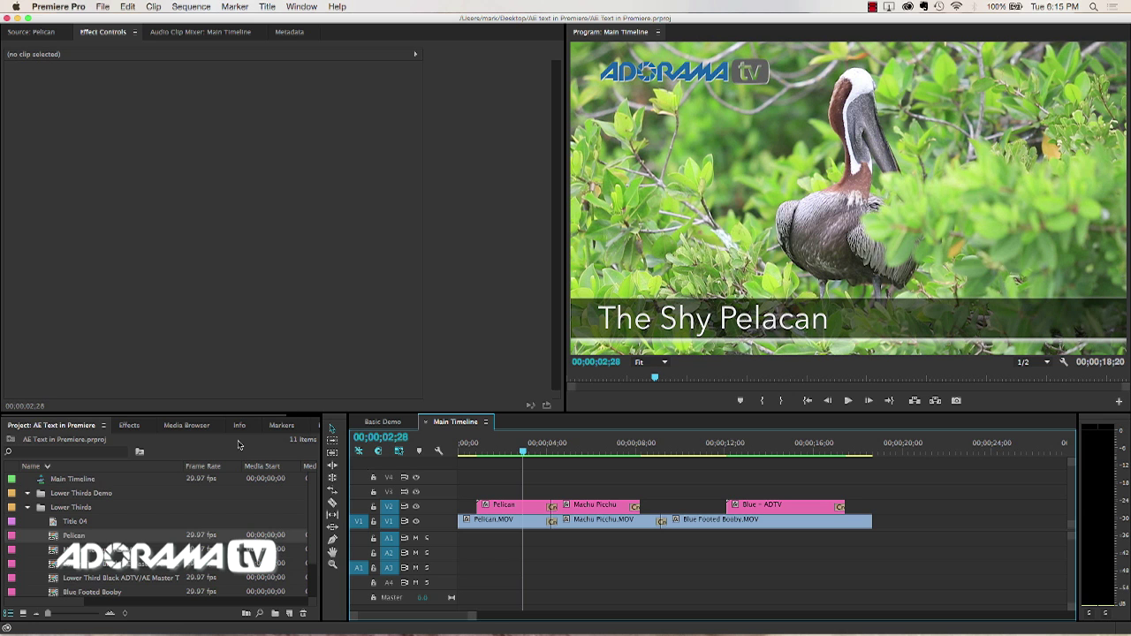
In Effect Controls, change the Pelican title's Title Text from 'The Shy Pelacan' to 'The Shy Pelican'.
{"action": "double_click", "coordinate": [70, 535]}
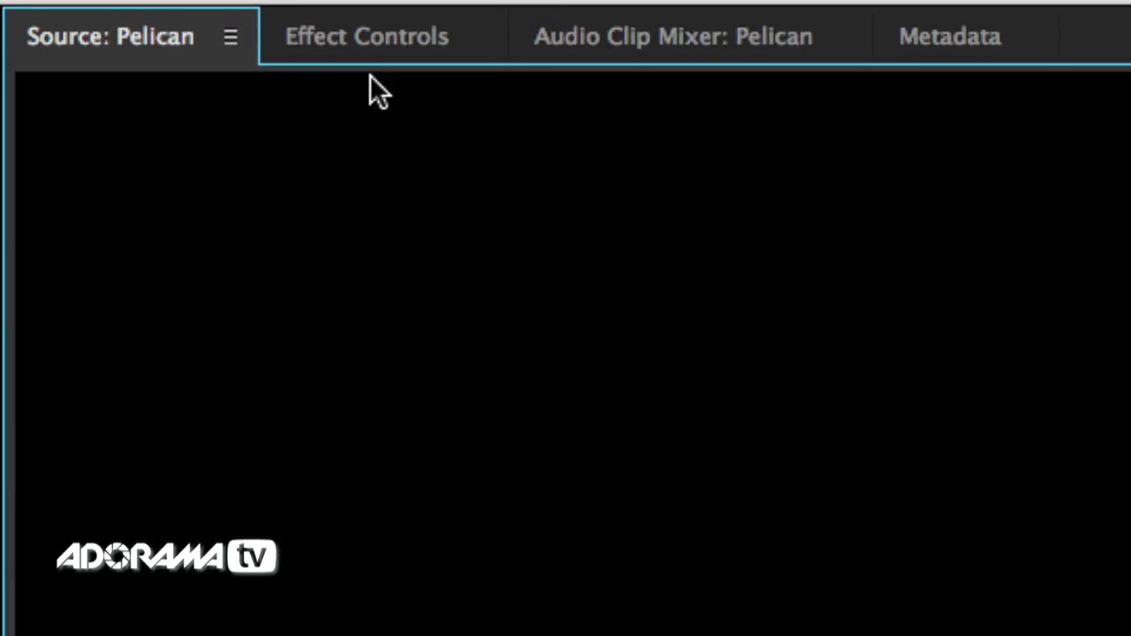
{"action": "left_click", "coordinate": [379, 46]}
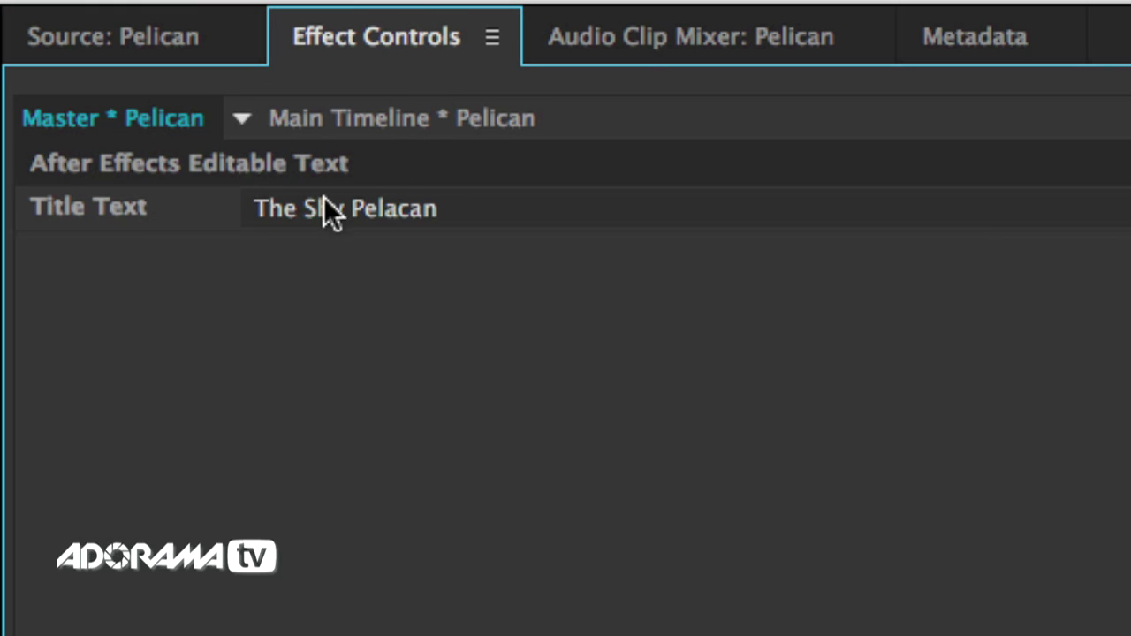
{"action": "left_click", "coordinate": [476, 205]}
{"action": "key", "text": "Left"}
{"action": "key", "text": "Left"}
{"action": "key", "text": "Left"}
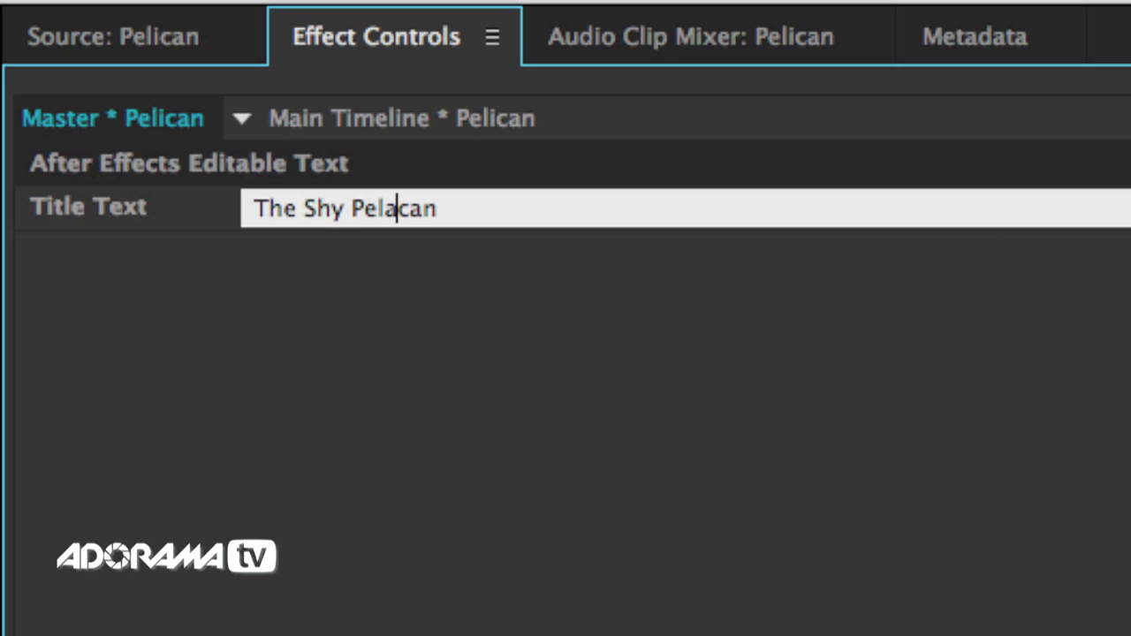
{"action": "key", "text": "BackSpace"}
{"action": "type", "text": "i"}
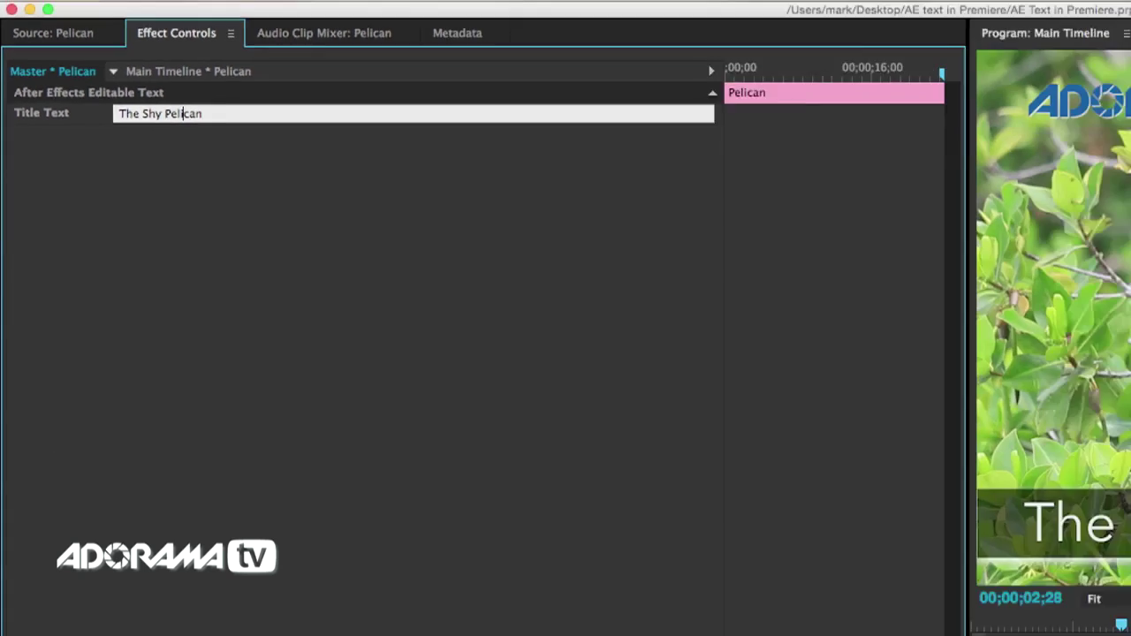
{"action": "key", "text": "Return"}
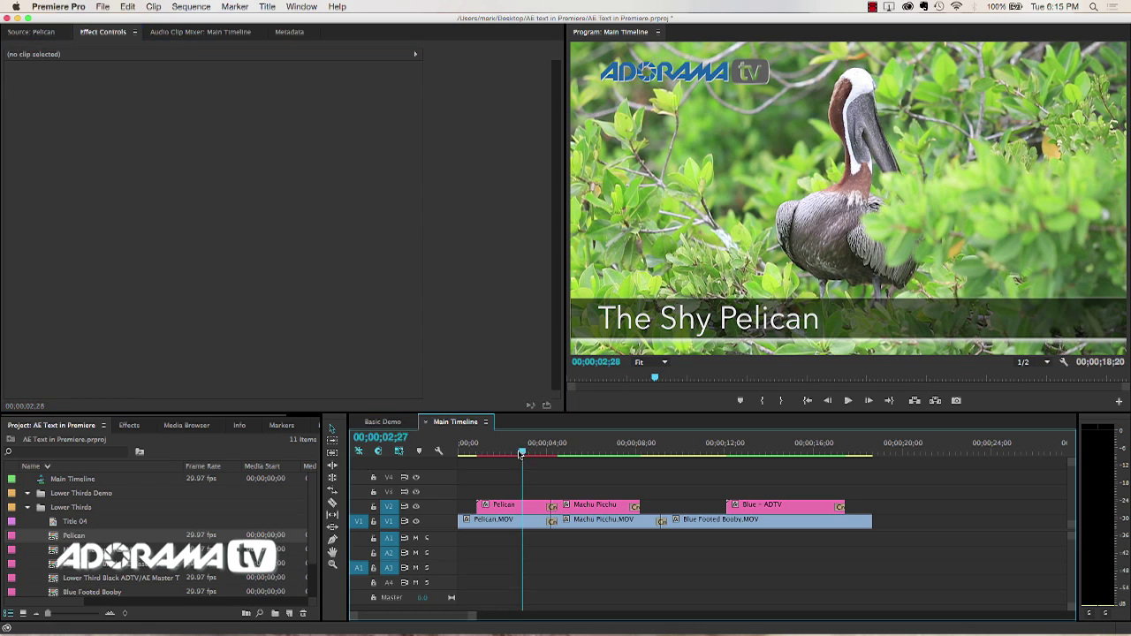
{"action": "left_click", "coordinate": [504, 454]}
Scrub from just before the pelican shot to replay 'The Shy Pelican' animating in.
{"action": "left_click_drag", "start_coordinate": [504, 454], "coordinate": [762, 472]}
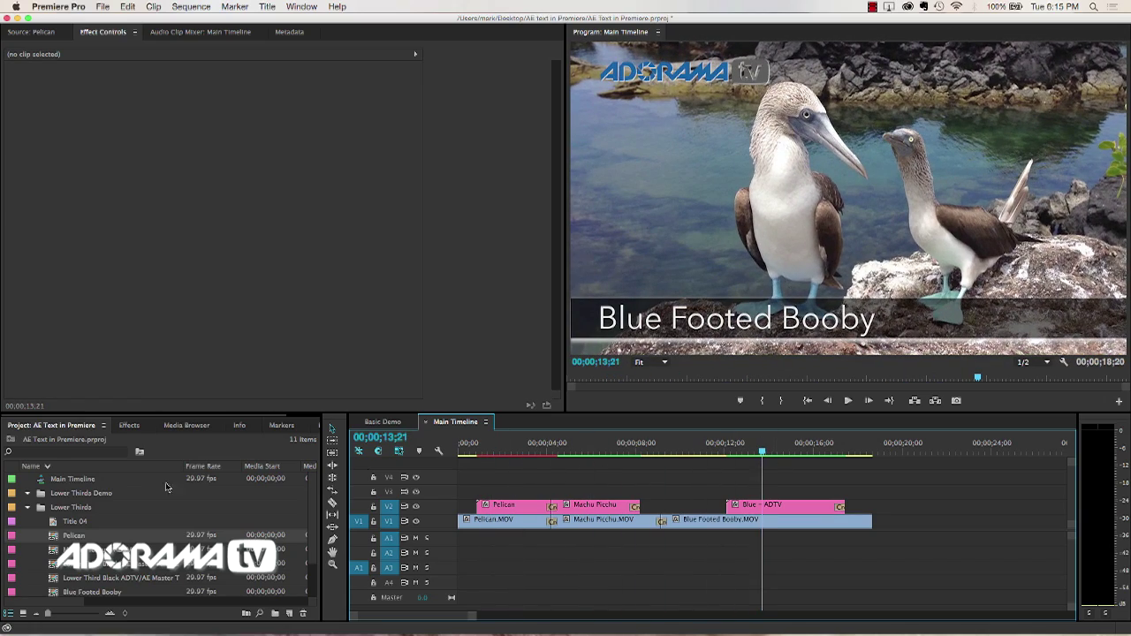
Drag Coati.mp4 from the Footage bin to the end of V1 and scrub through the coati footage.
{"action": "left_click", "coordinate": [28, 508]}
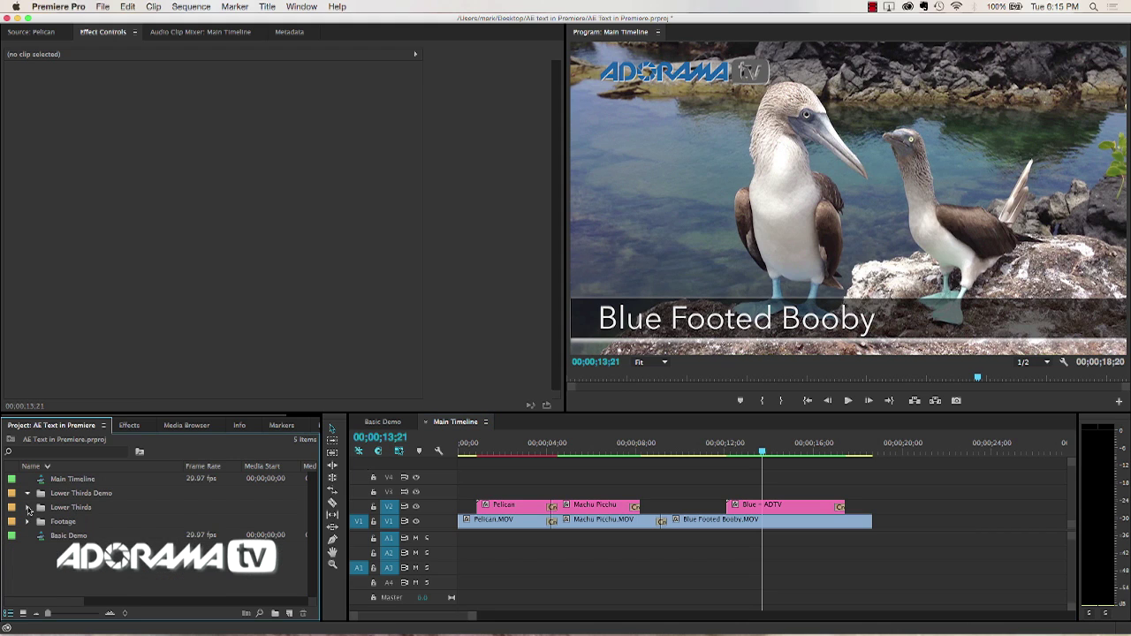
{"action": "left_click", "coordinate": [27, 522]}
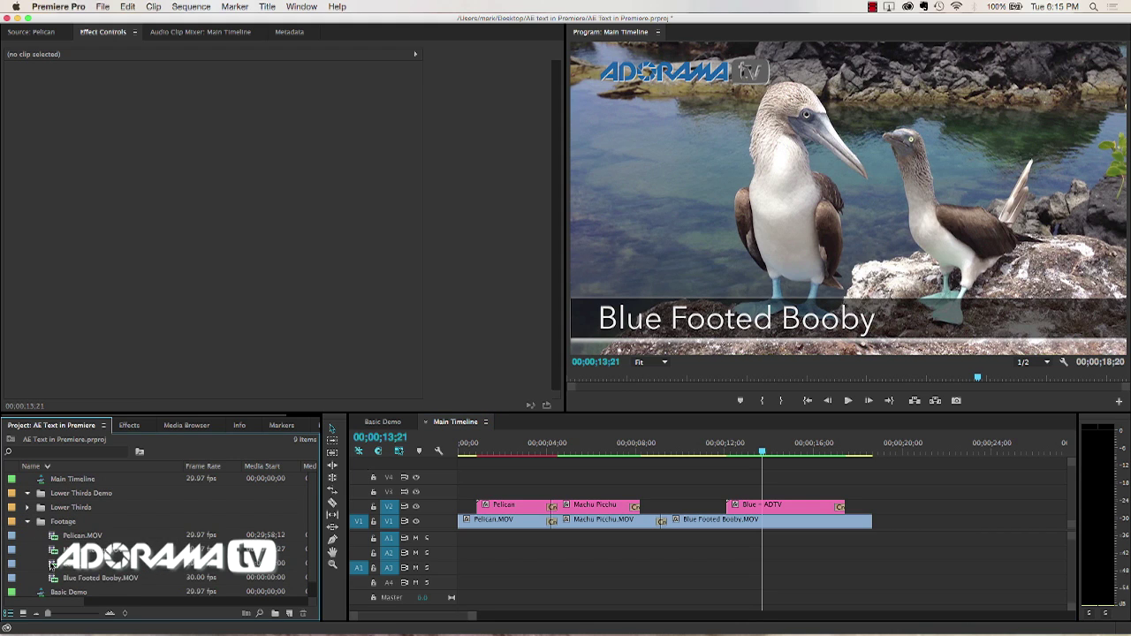
{"action": "left_click_drag", "start_coordinate": [51, 564], "coordinate": [884, 525]}
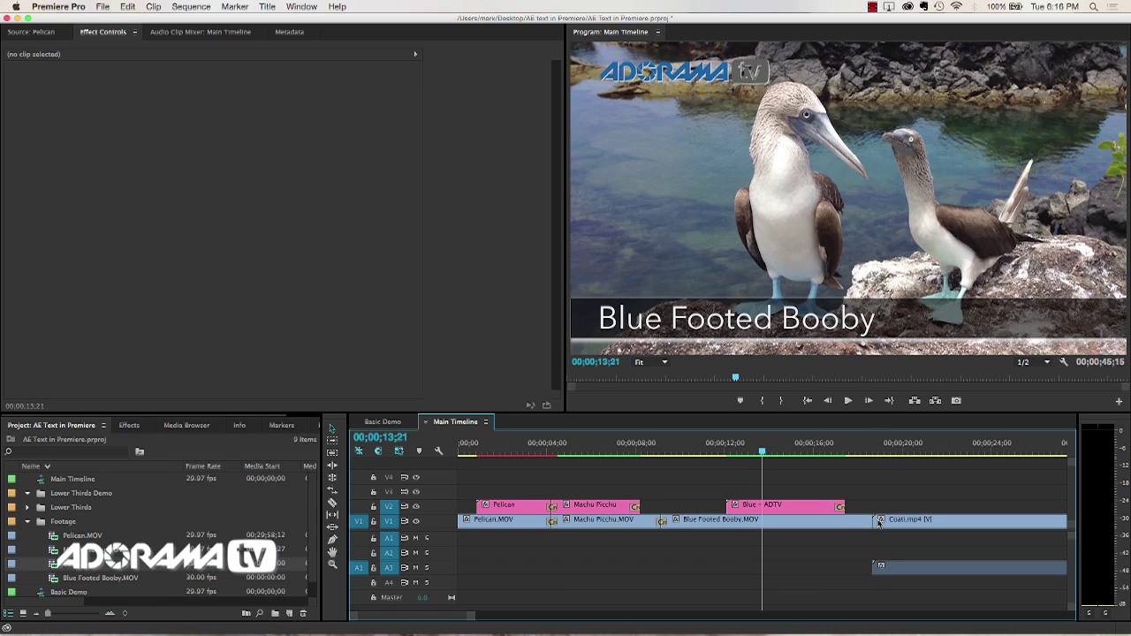
{"action": "left_click_drag", "start_coordinate": [890, 442], "coordinate": [952, 447]}
{"action": "scroll", "coordinate": [913, 486], "scroll_direction": "down", "scroll_amount": 5}
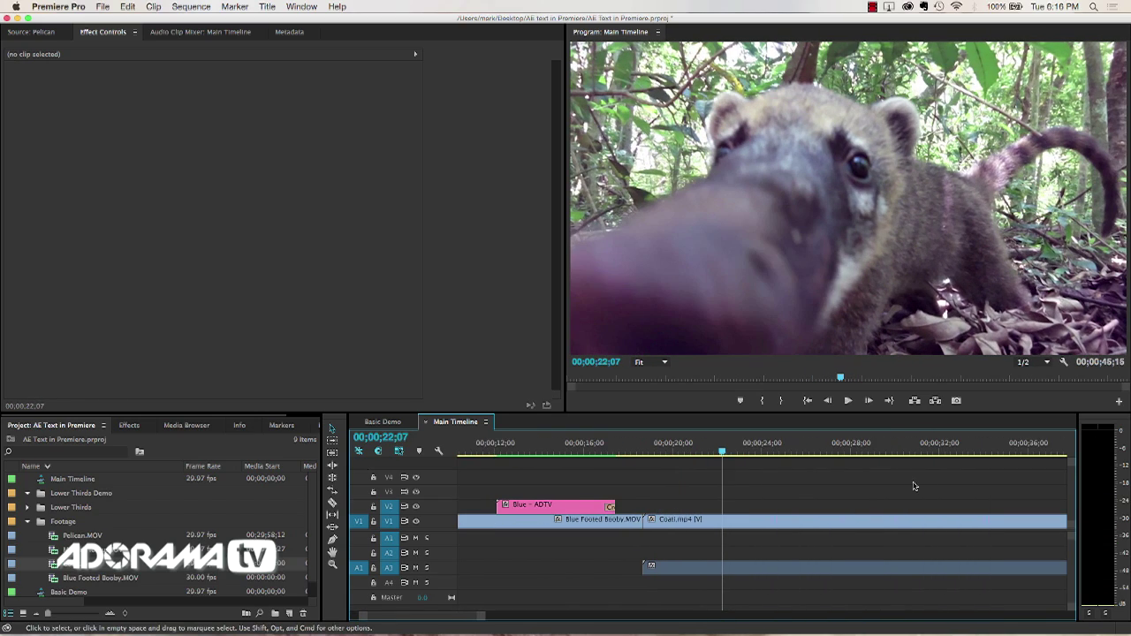
{"action": "left_click_drag", "start_coordinate": [725, 452], "coordinate": [793, 452]}
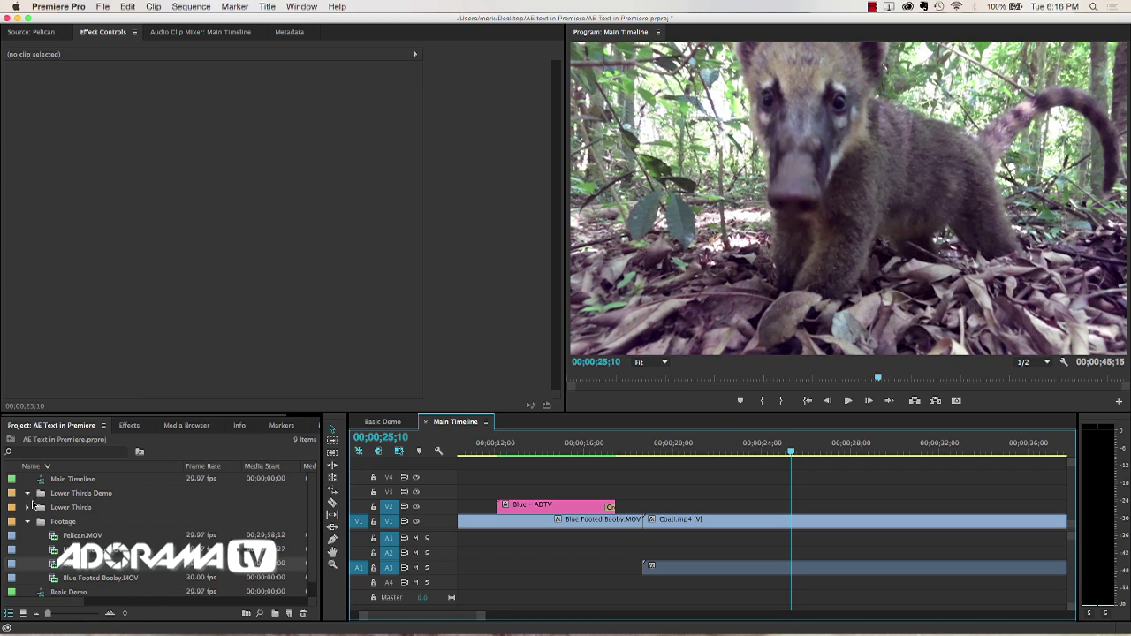
Duplicate the Pelican title in the Lower Thirds bin, creating Pelican Copy 01.
{"action": "left_click", "coordinate": [27, 507]}
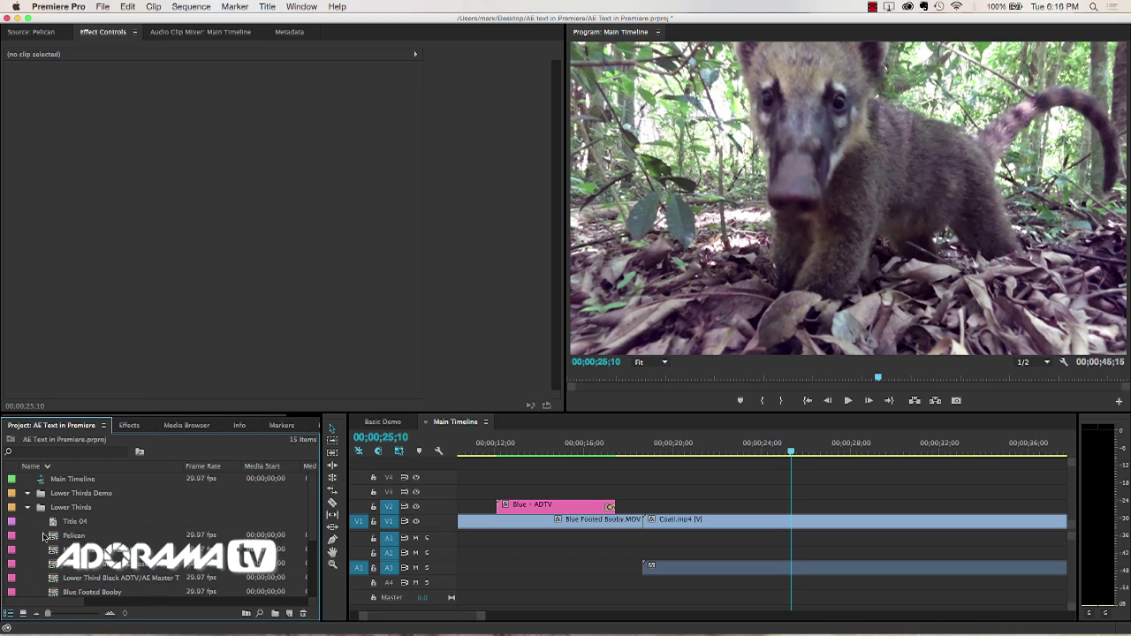
{"action": "left_click", "coordinate": [52, 537]}
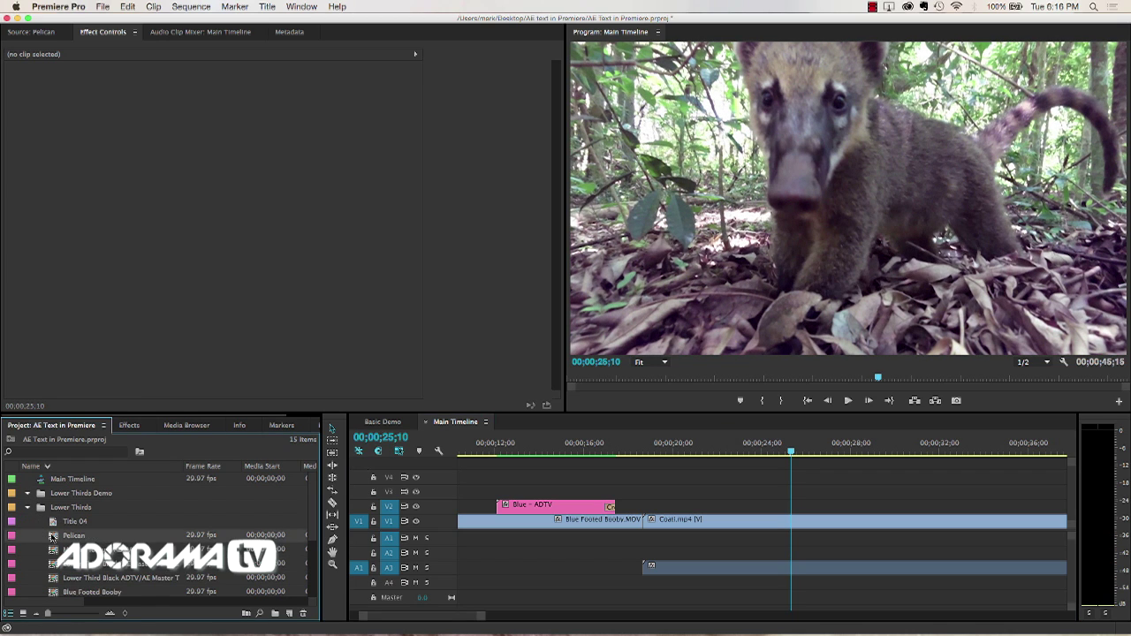
{"action": "right_click", "coordinate": [53, 536]}
{"action": "left_click", "coordinate": [105, 249]}
Retitle the copy 'The Coati' and drag it from the Source monitor onto V2 above Coati.mp4.
{"action": "double_click", "coordinate": [57, 537]}
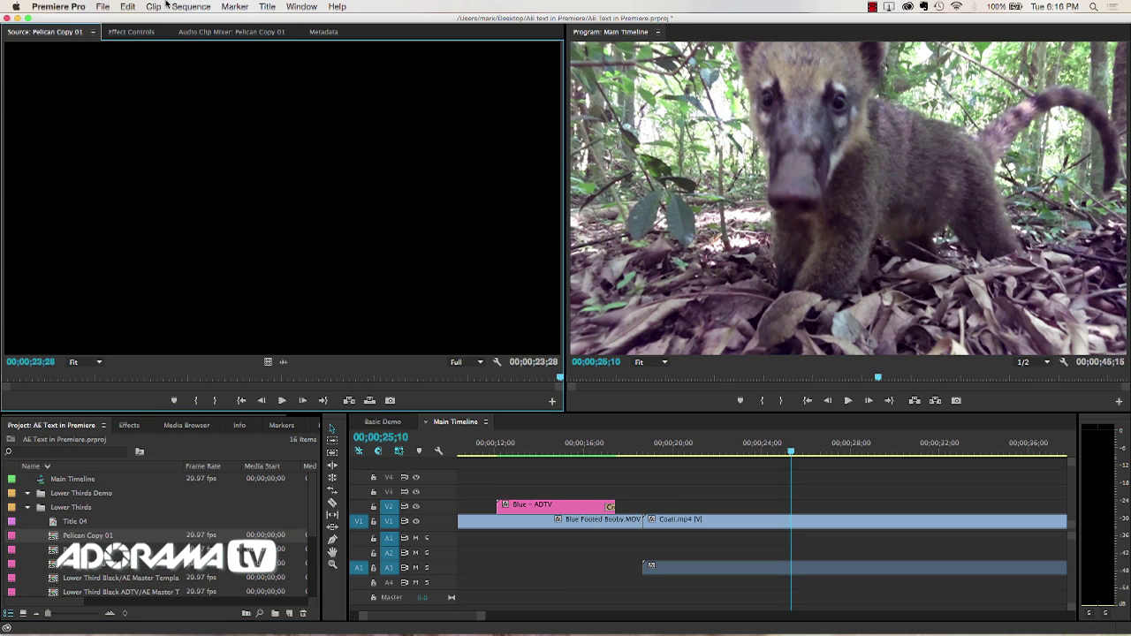
{"action": "left_click", "coordinate": [135, 32]}
{"action": "left_click", "coordinate": [122, 79]}
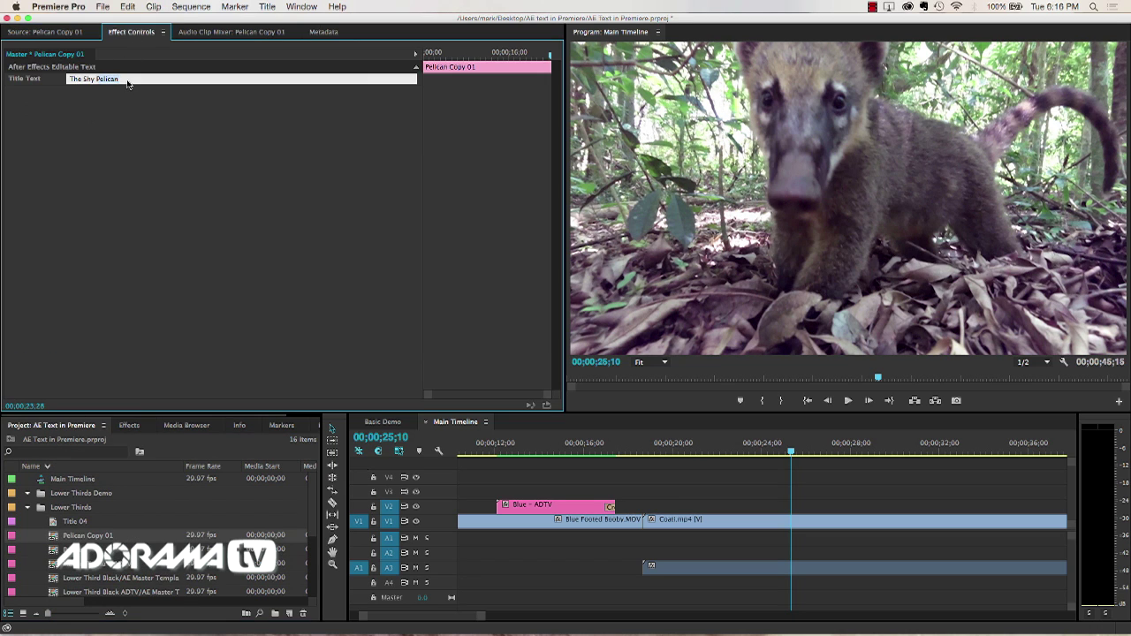
{"action": "type", "text": "The Coati"}
{"action": "key", "text": "Return"}
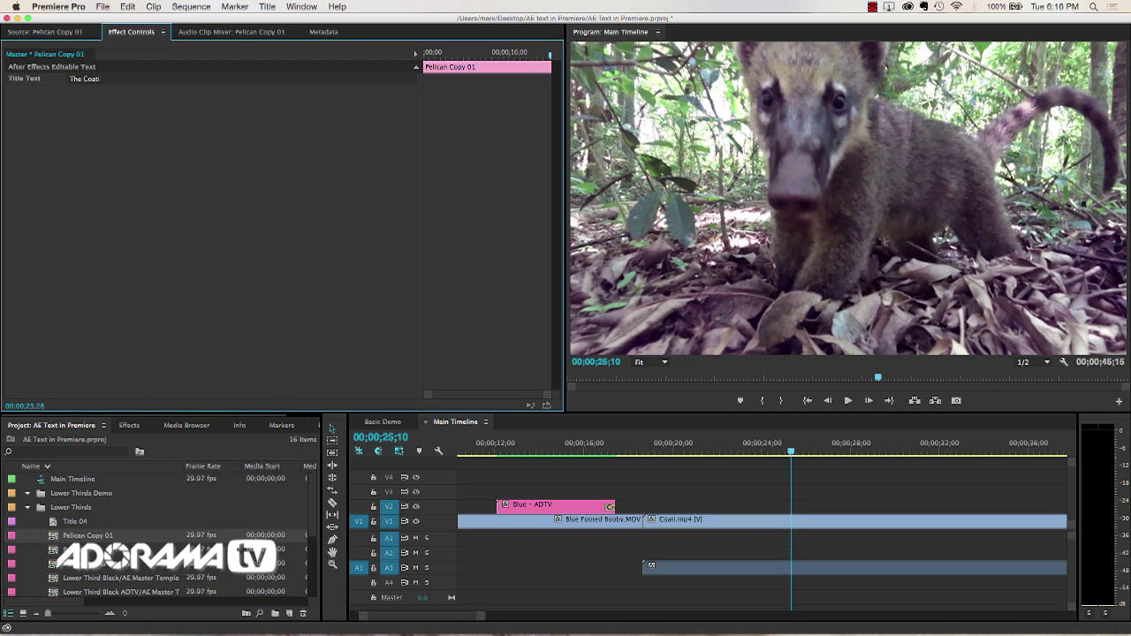
{"action": "left_click", "coordinate": [71, 37]}
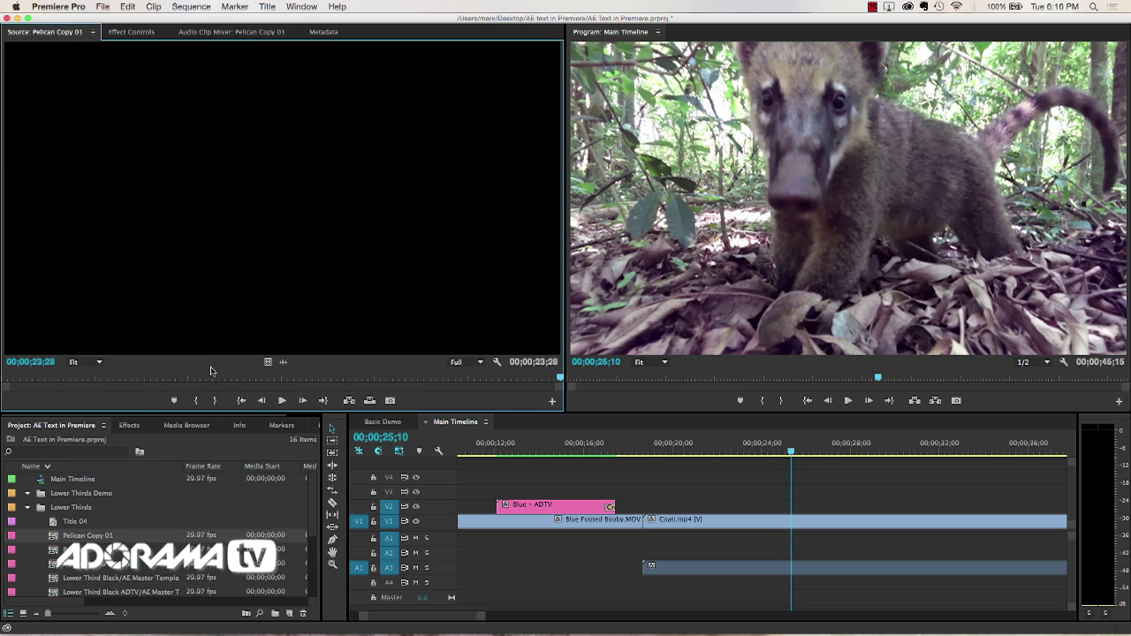
{"action": "left_click_drag", "start_coordinate": [474, 390], "coordinate": [716, 504]}
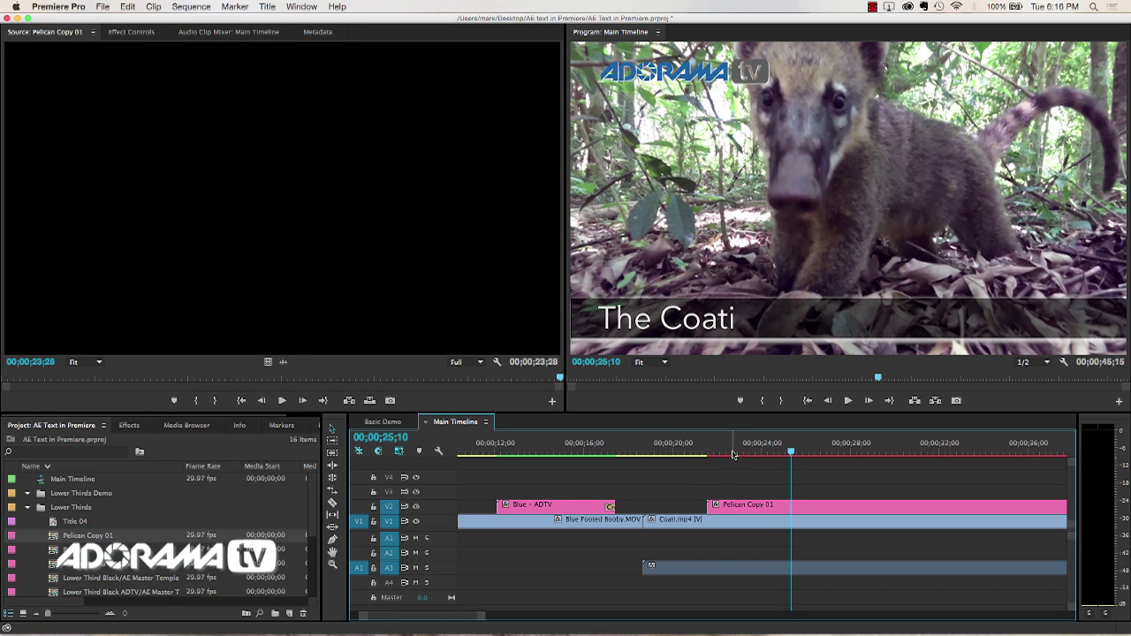
{"action": "left_click_drag", "start_coordinate": [732, 453], "coordinate": [756, 448]}
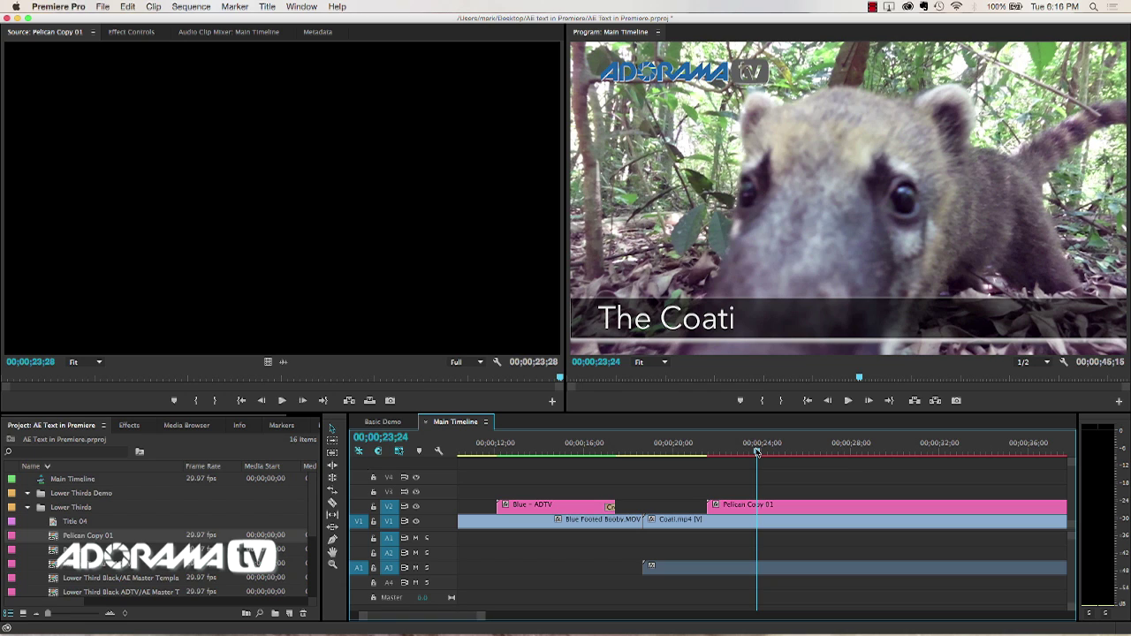
{"action": "mouse_move", "coordinate": [756, 453]}
{"action": "left_mouse_down"}
{"action": "mouse_move", "coordinate": [705, 453]}
{"action": "mouse_move", "coordinate": [763, 461]}
{"action": "left_mouse_up"}
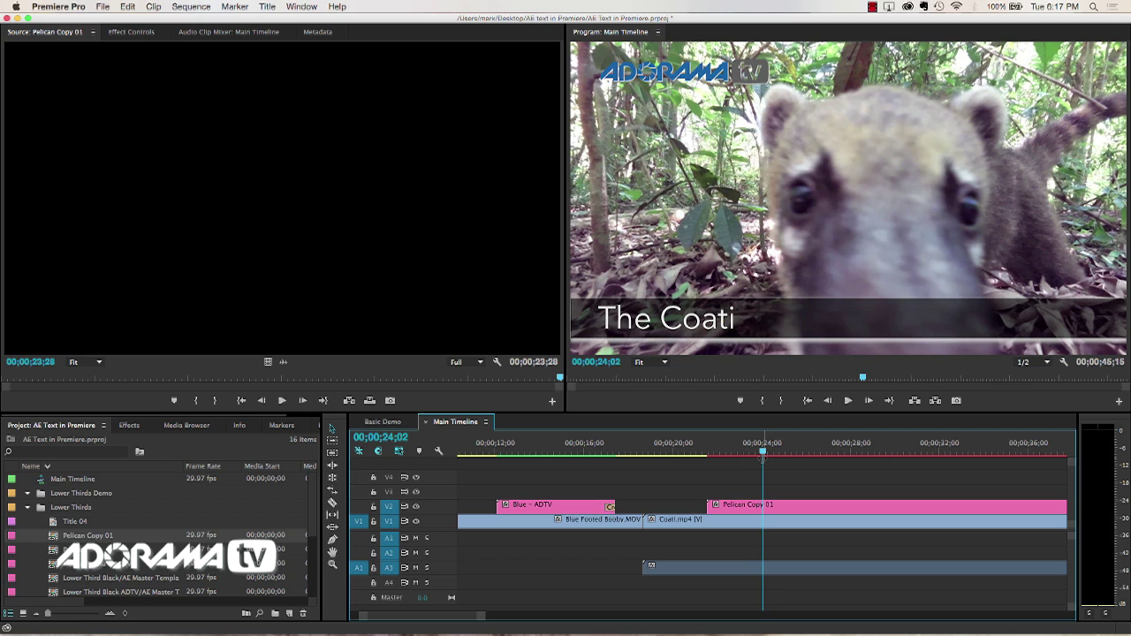
{"action": "left_click_drag", "start_coordinate": [676, 480], "coordinate": [739, 557]}
{"action": "key", "text": "Delete"}
Save the project and open the Basic Demo sequence at the start of its Machu Picchu.MOV clip.
{"action": "key", "text": "super+s"}
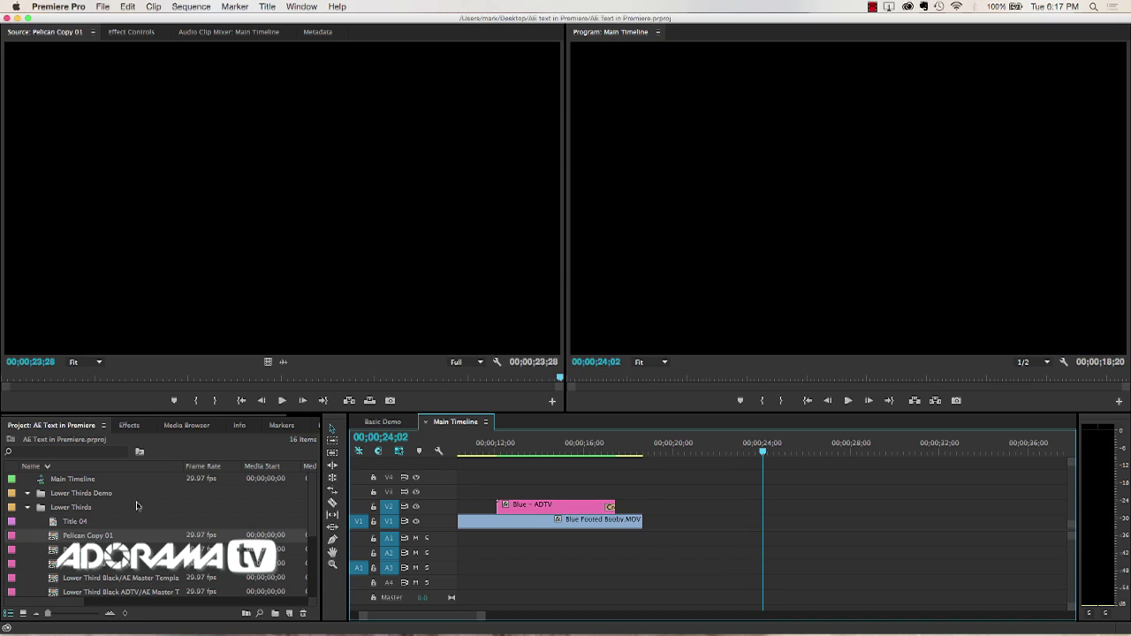
{"action": "left_click", "coordinate": [26, 508]}
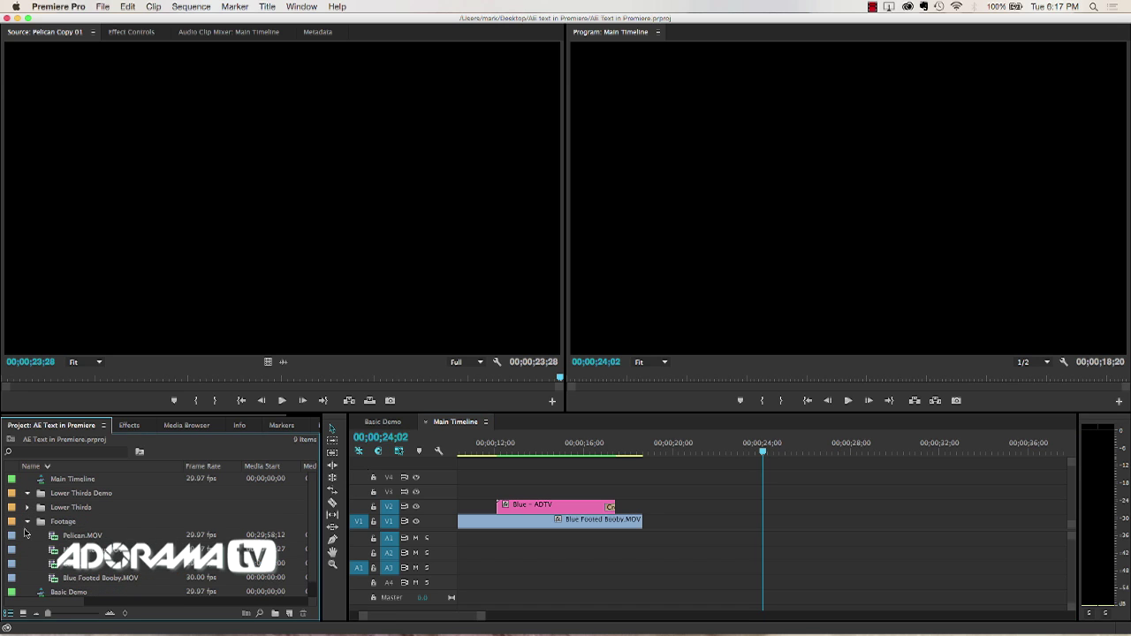
{"action": "left_click", "coordinate": [27, 522]}
{"action": "double_click", "coordinate": [46, 539]}
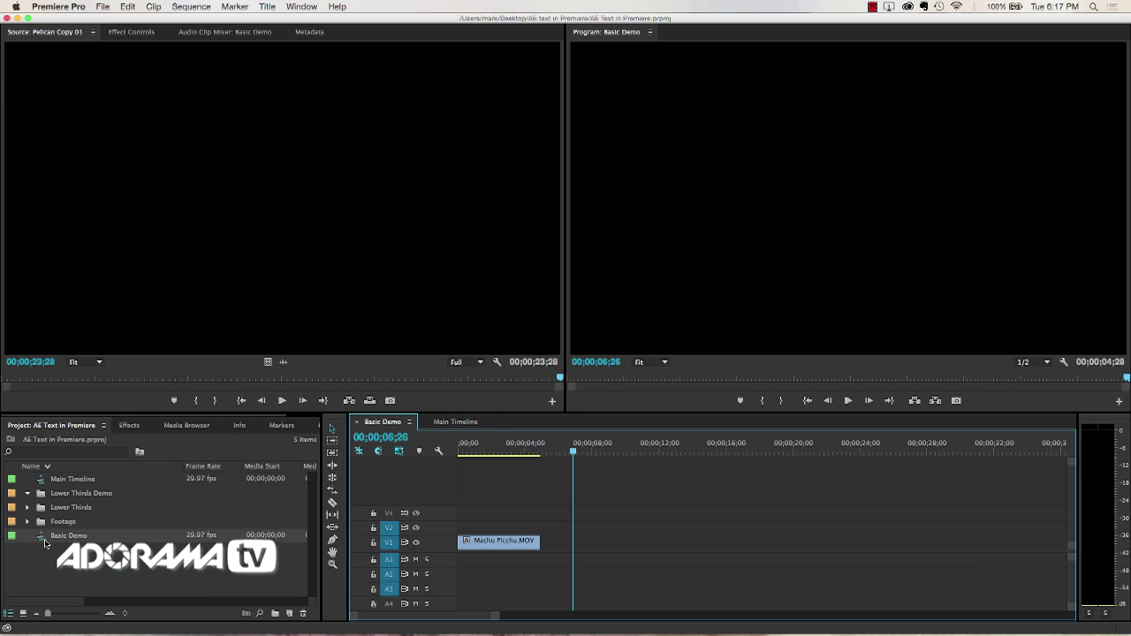
{"action": "left_click", "coordinate": [503, 450]}
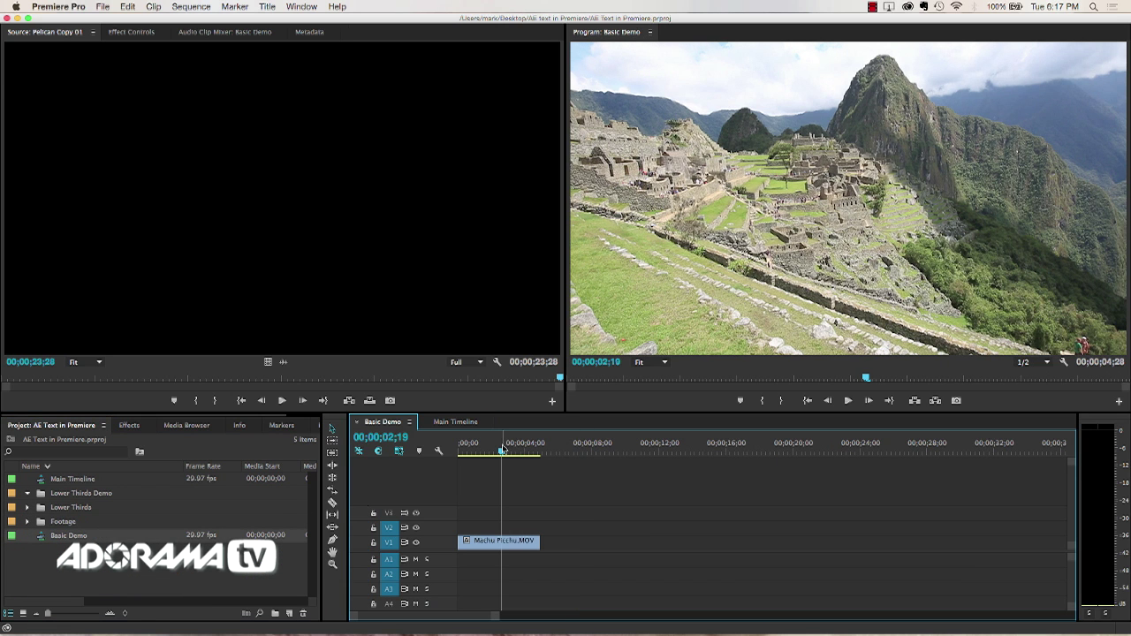
{"action": "left_click_drag", "start_coordinate": [501, 451], "coordinate": [456, 451]}
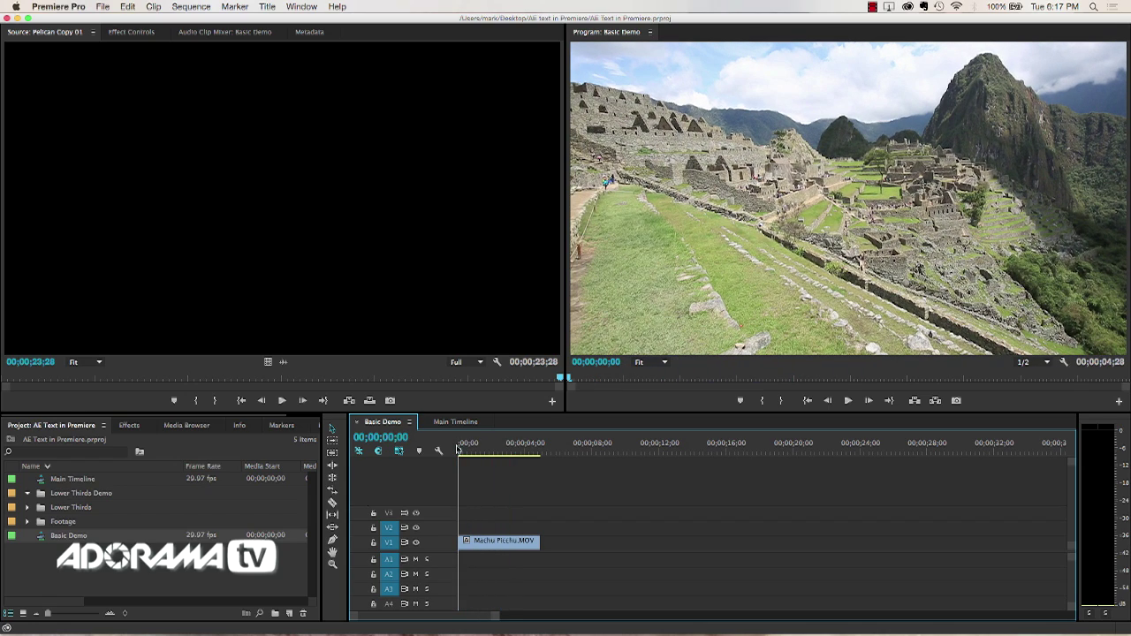
{"action": "mouse_move", "coordinate": [636, 619]}
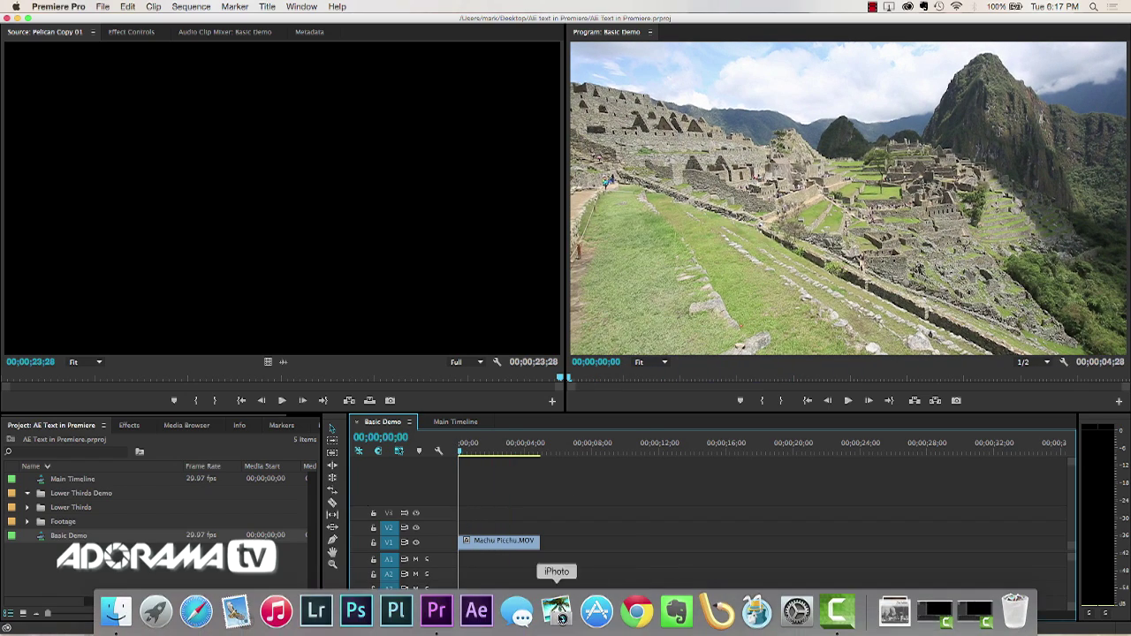
In After Effects, create a 1920x1080 composition named Big Title with Template checked under Advanced.
{"action": "left_click", "coordinate": [477, 611]}
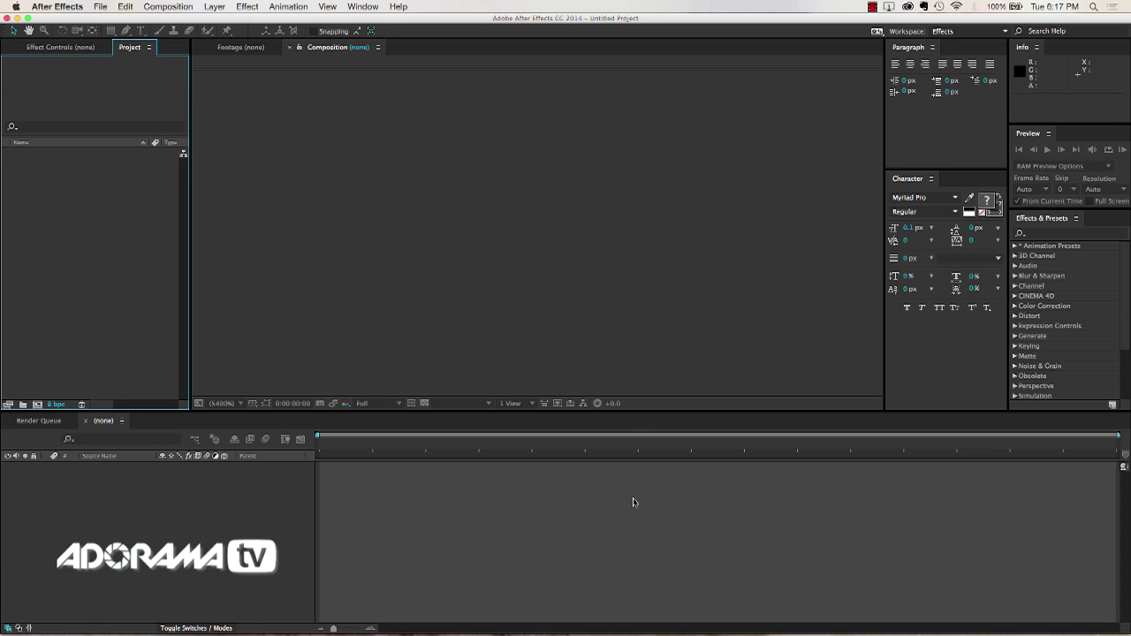
{"action": "left_click", "coordinate": [554, 190]}
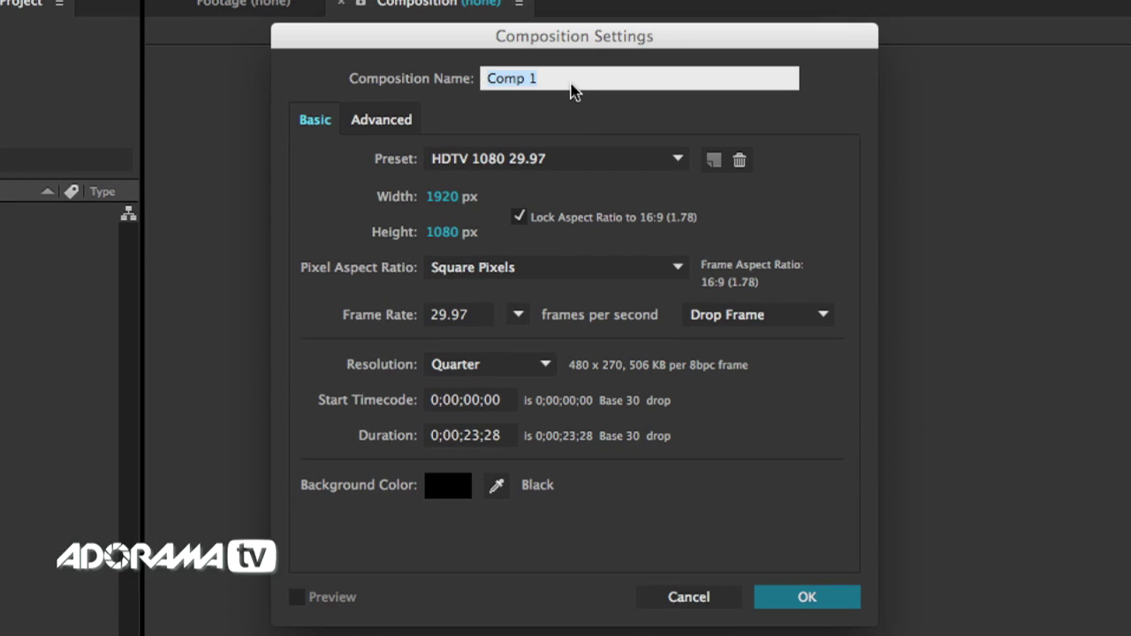
{"action": "type", "text": "Big Title"}
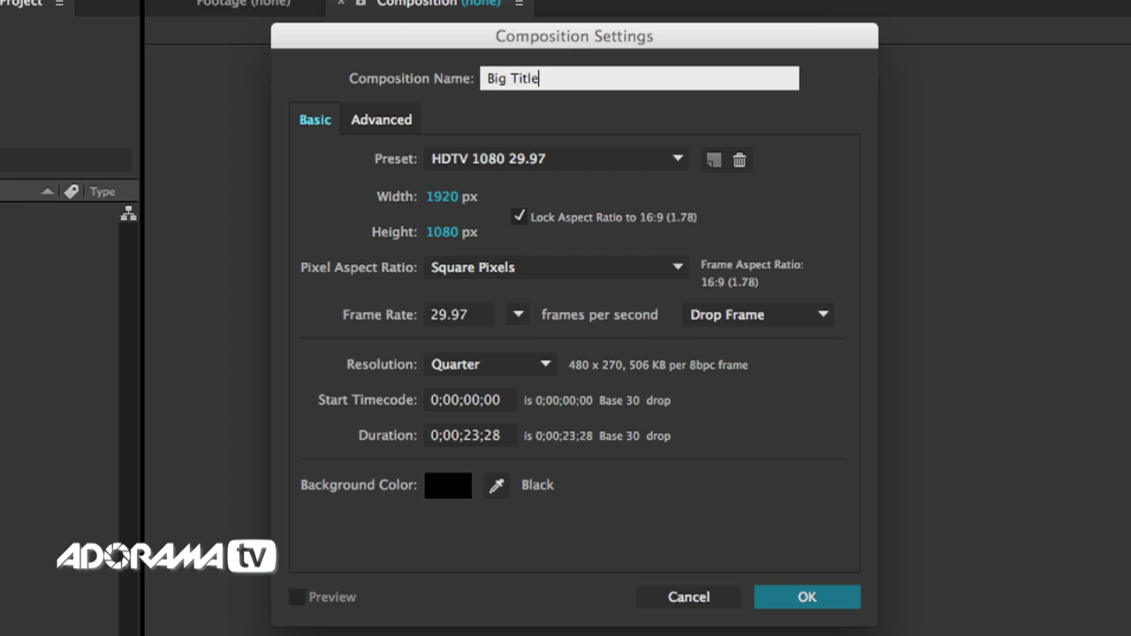
{"action": "left_click", "coordinate": [503, 106]}
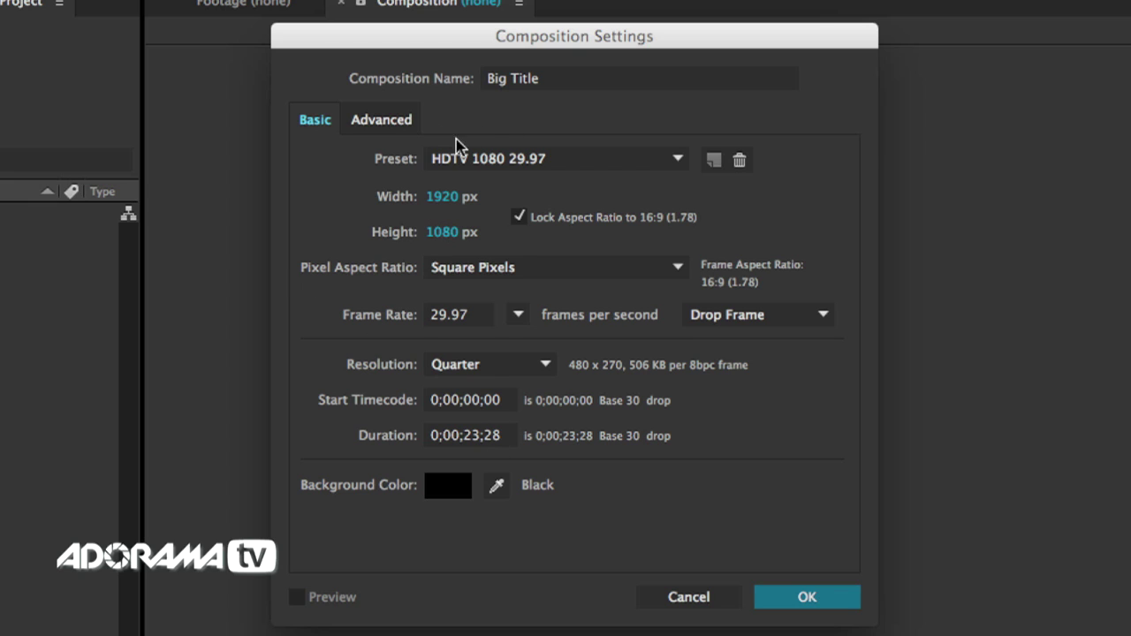
{"action": "left_click", "coordinate": [395, 119]}
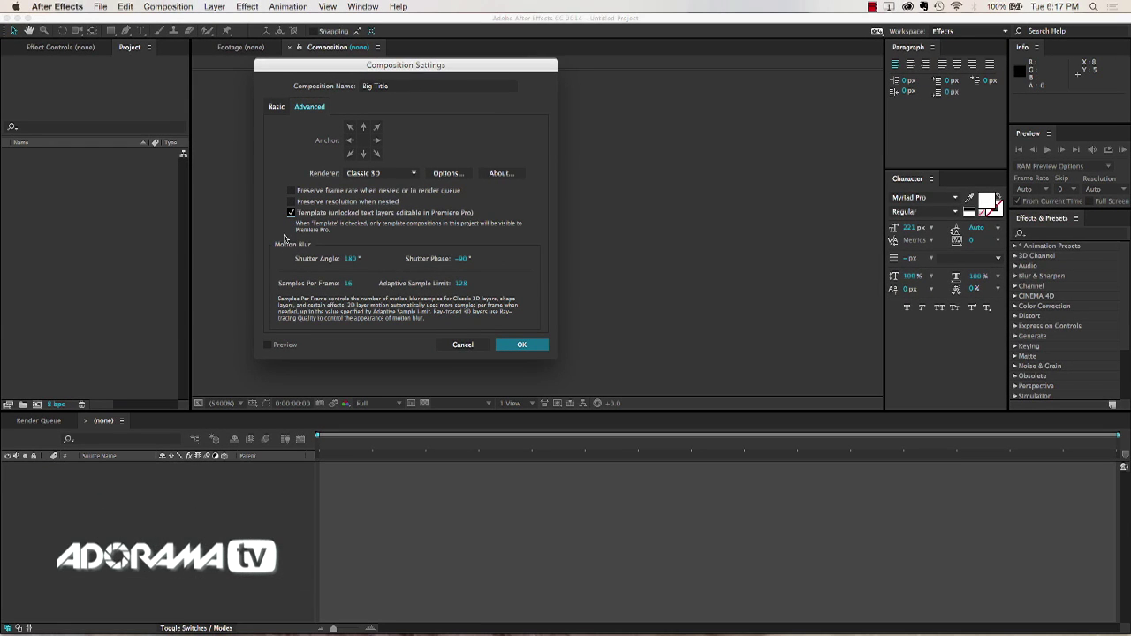
{"action": "left_click", "coordinate": [513, 346]}
Add a text layer reading 'Big Title' to the new composition and nudge it down and right.
{"action": "left_click", "coordinate": [515, 344]}
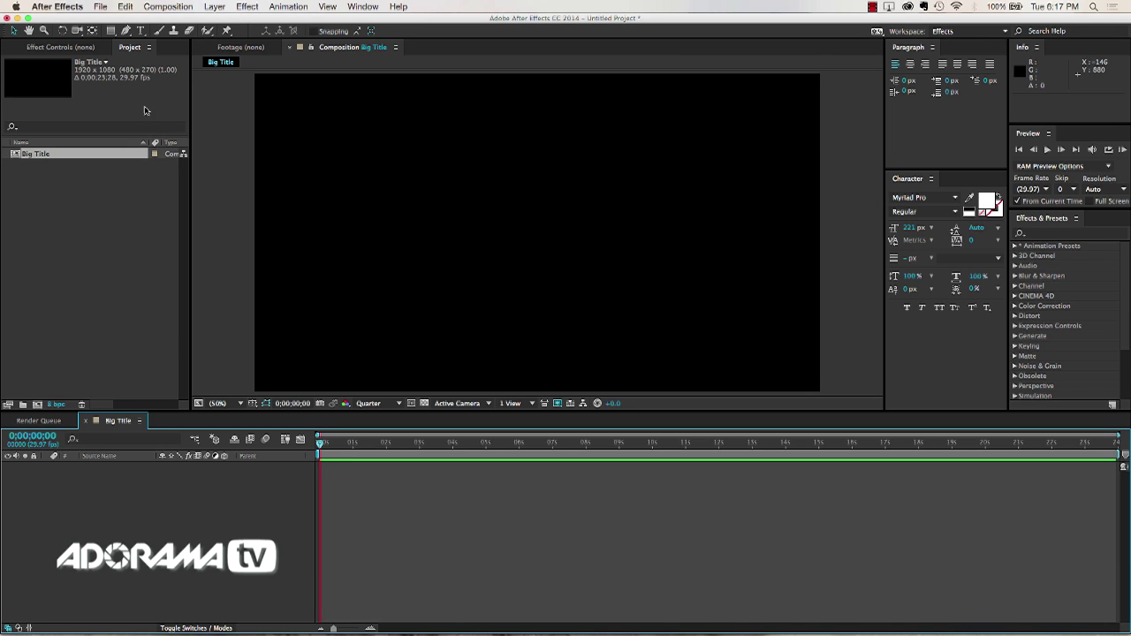
{"action": "left_click", "coordinate": [140, 30]}
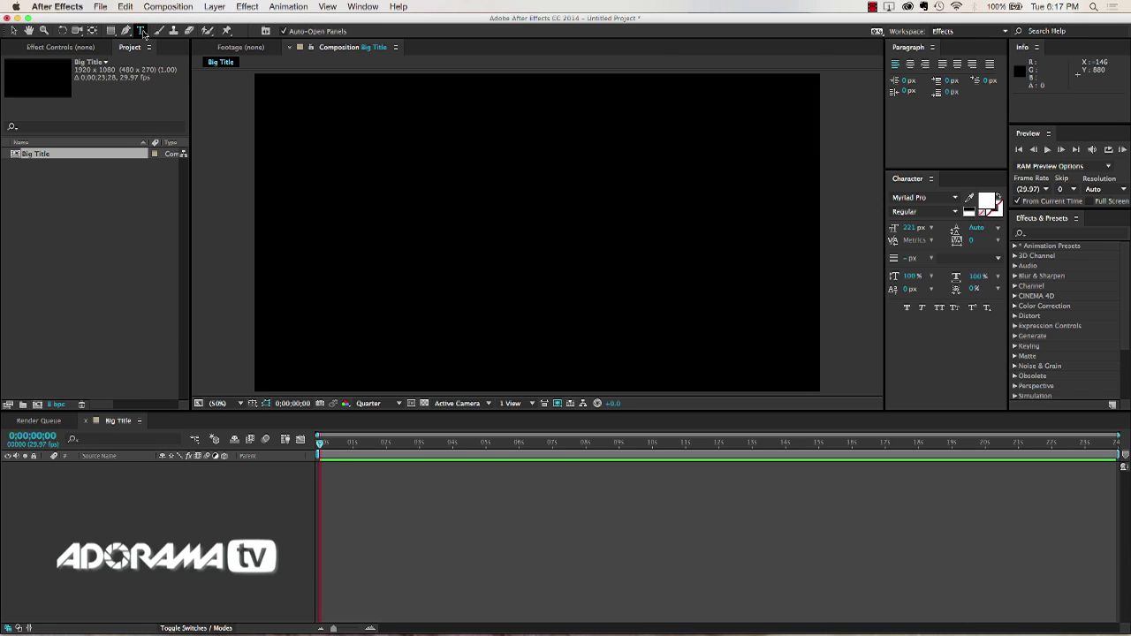
{"action": "left_click", "coordinate": [270, 322]}
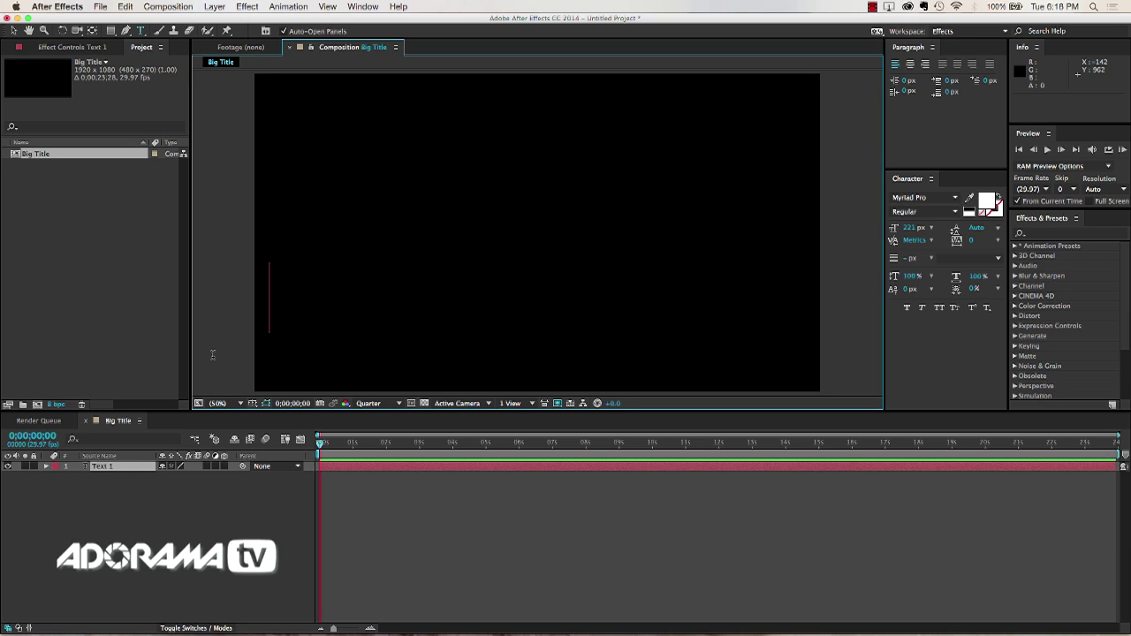
{"action": "type", "text": "T"}
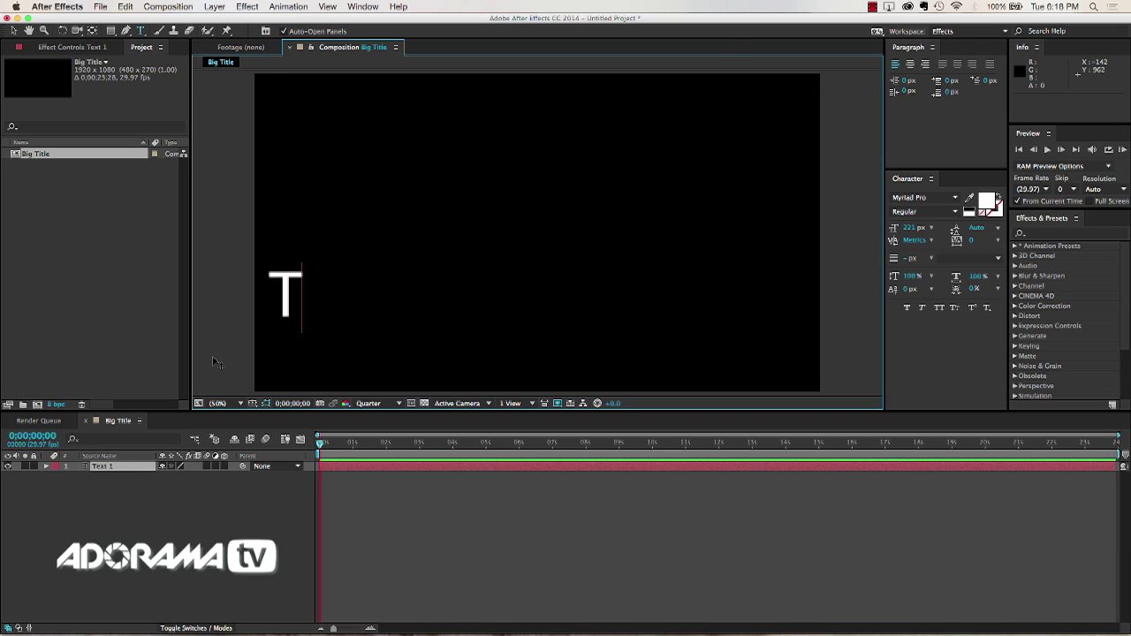
{"action": "key", "text": "BackSpace"}
{"action": "type", "text": "BIg t"}
{"action": "key", "text": "BackSpace"}
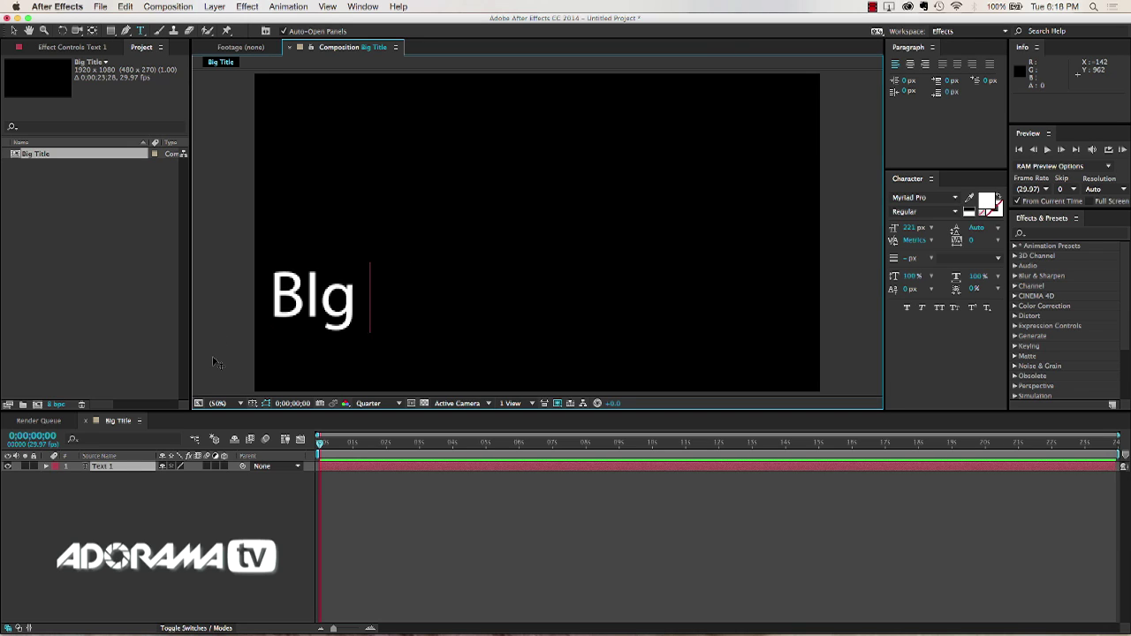
{"action": "key", "text": "BackSpace"}
{"action": "key", "text": "BackSpace"}
{"action": "key", "text": "BackSpace"}
{"action": "type", "text": "ig Title"}
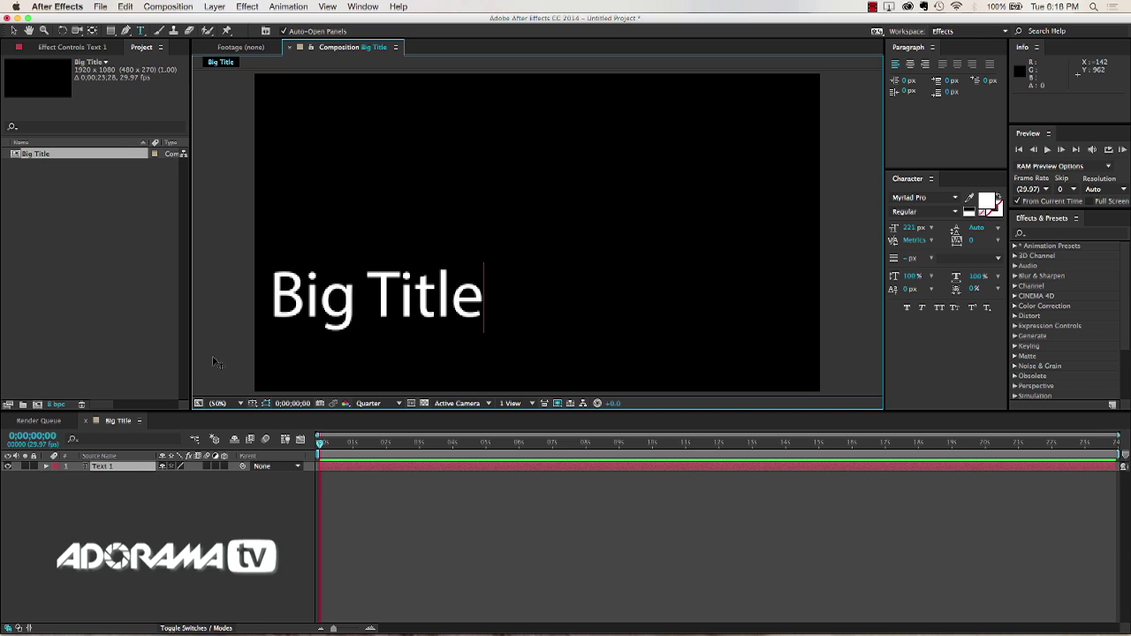
{"action": "left_click", "coordinate": [13, 30]}
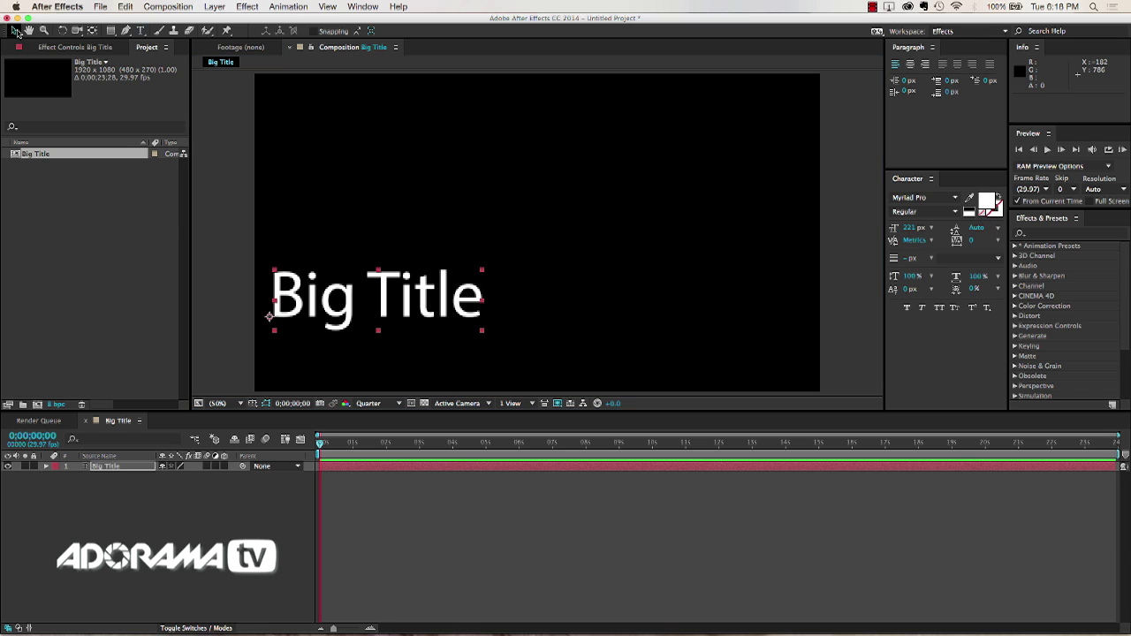
{"action": "left_click_drag", "start_coordinate": [314, 288], "coordinate": [320, 313]}
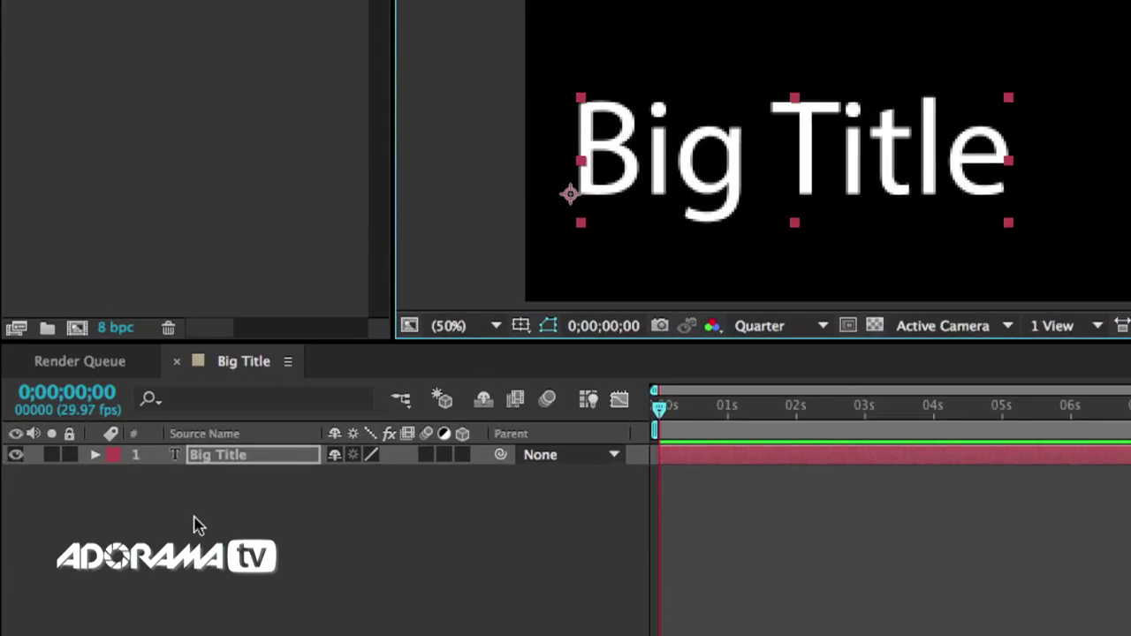
Select the Big Title text layer and rename it to Title.
{"action": "left_click", "coordinate": [214, 479]}
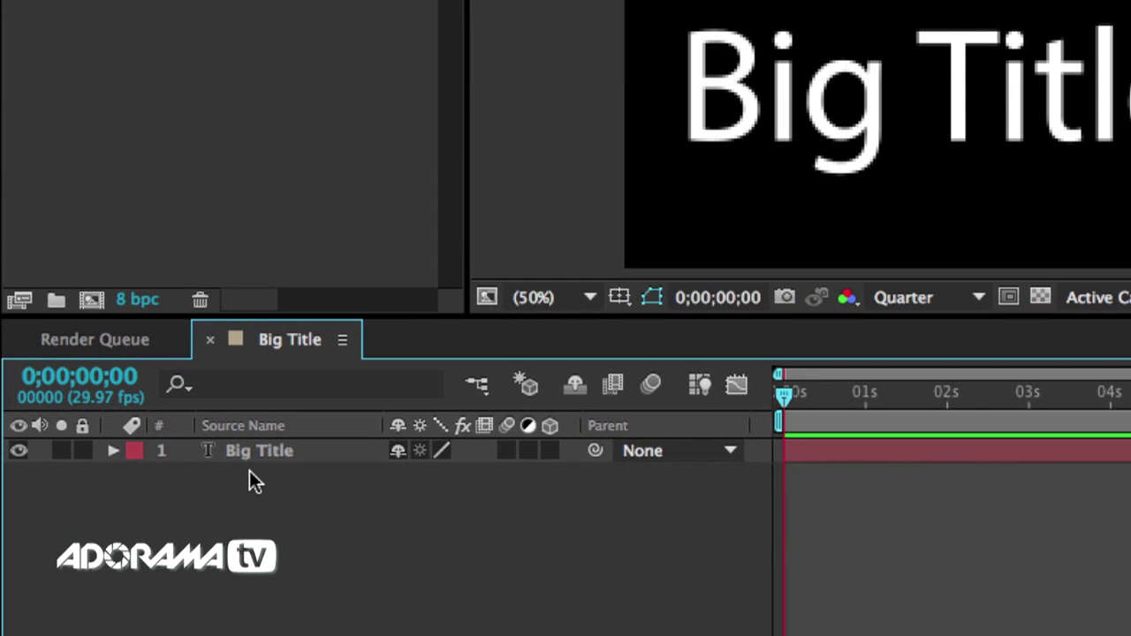
{"action": "double_click", "coordinate": [249, 451]}
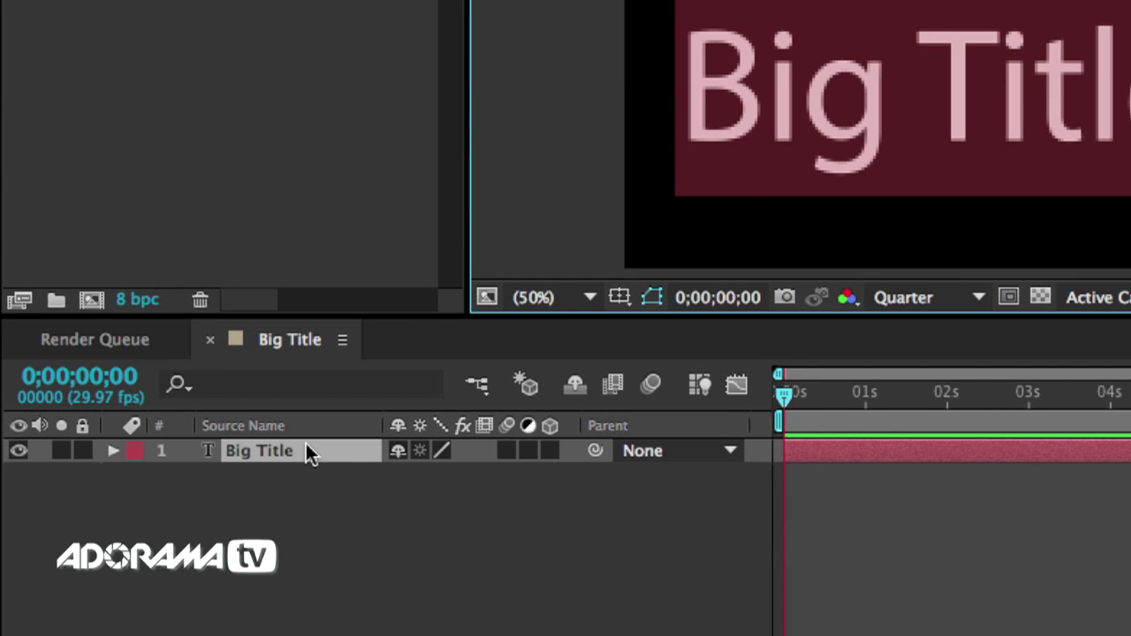
{"action": "left_click", "coordinate": [306, 446]}
{"action": "key", "text": "Return"}
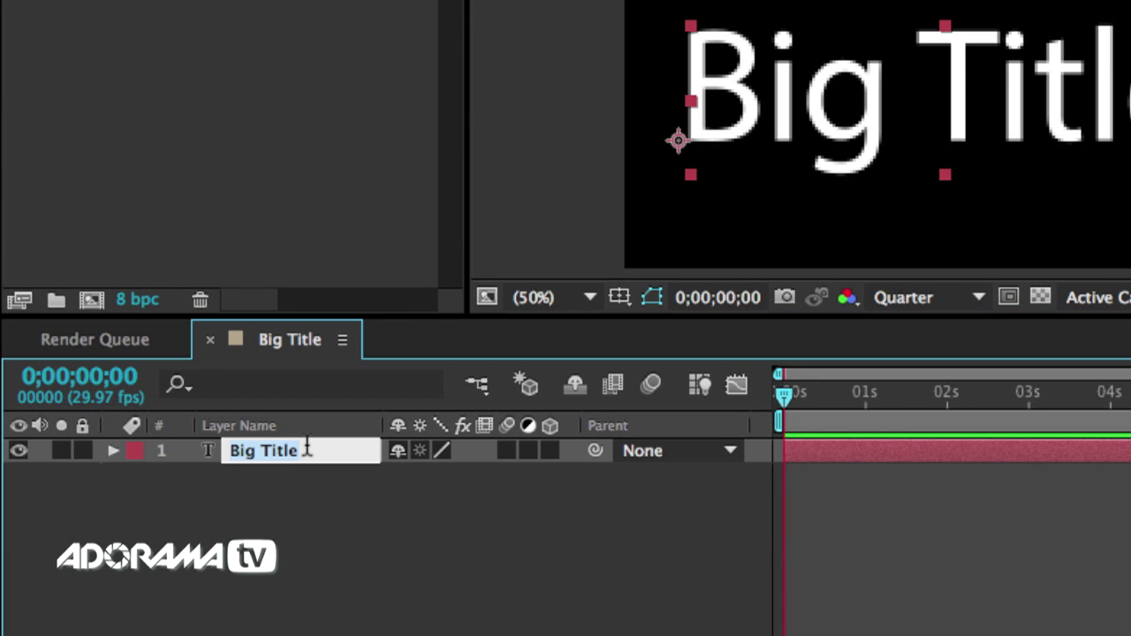
{"action": "type", "text": "Title"}
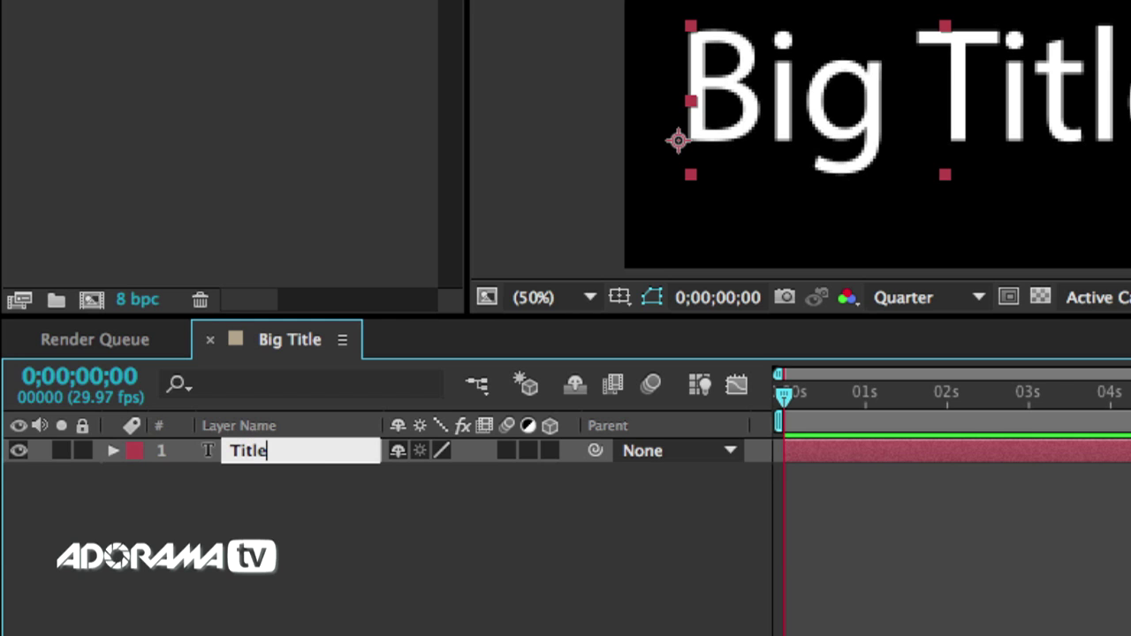
{"action": "left_click", "coordinate": [281, 545]}
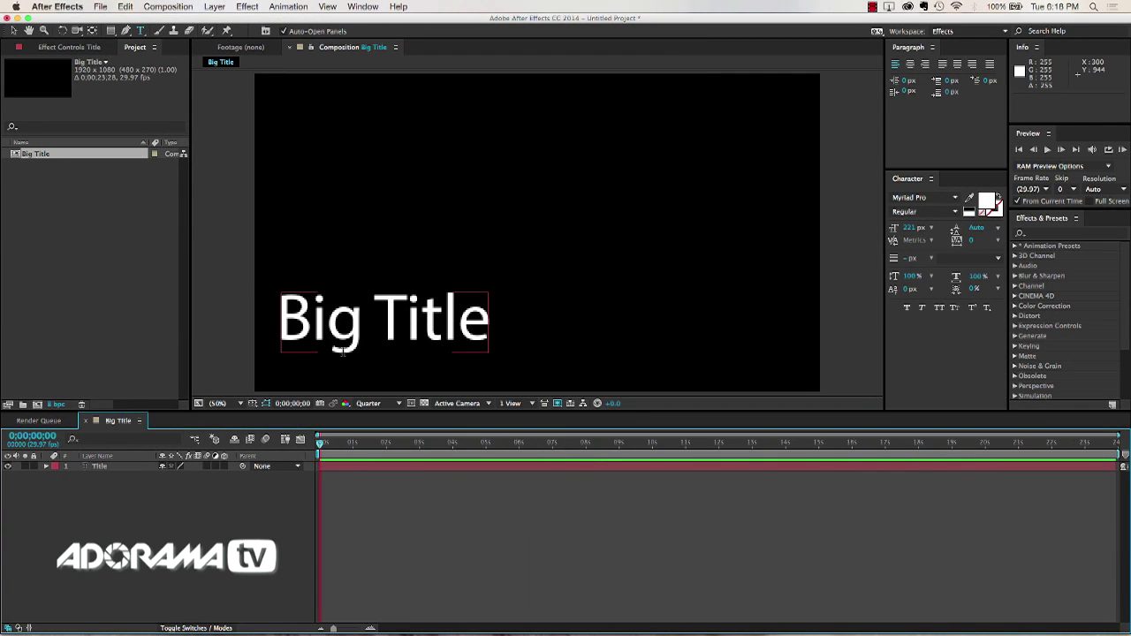
{"action": "left_click", "coordinate": [140, 31]}
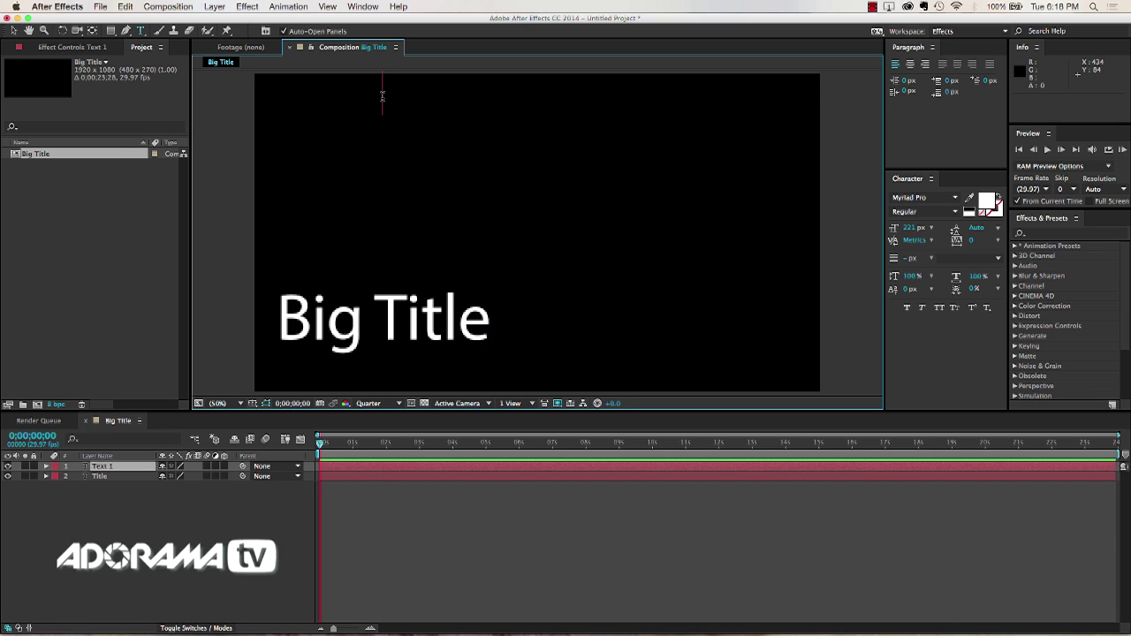
Type a new text layer reading 'This Can't Be Edited'.
{"action": "type", "text": "This Caon"}
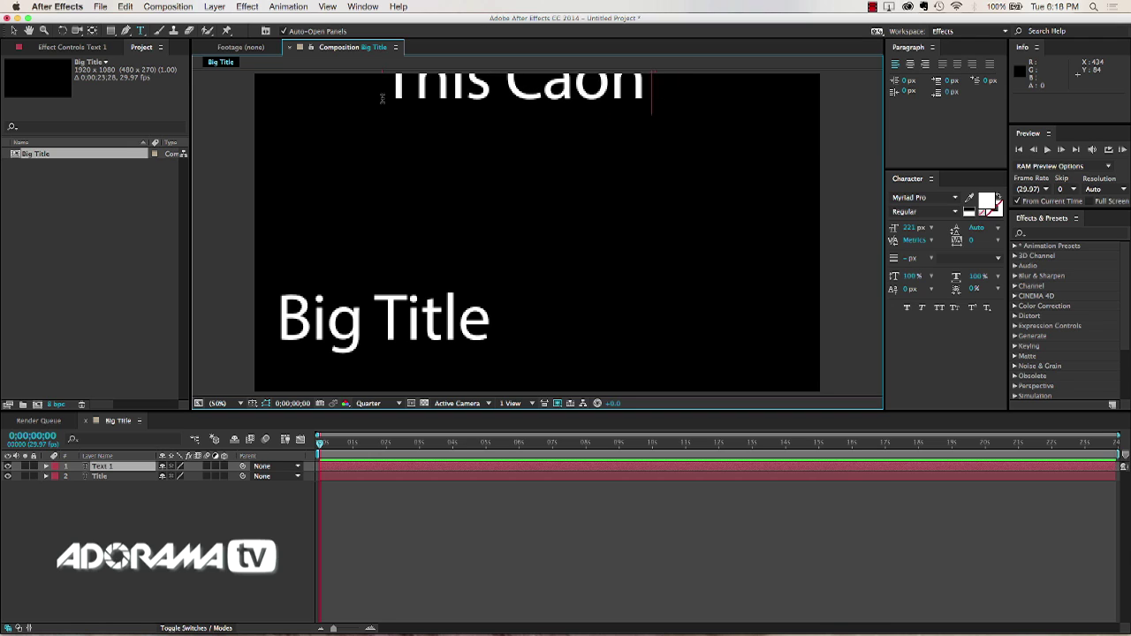
{"action": "key", "text": "BackSpace"}
{"action": "key", "text": "BackSpace"}
{"action": "key", "text": "BackSpace"}
{"action": "type", "text": "an't Be Edite"}
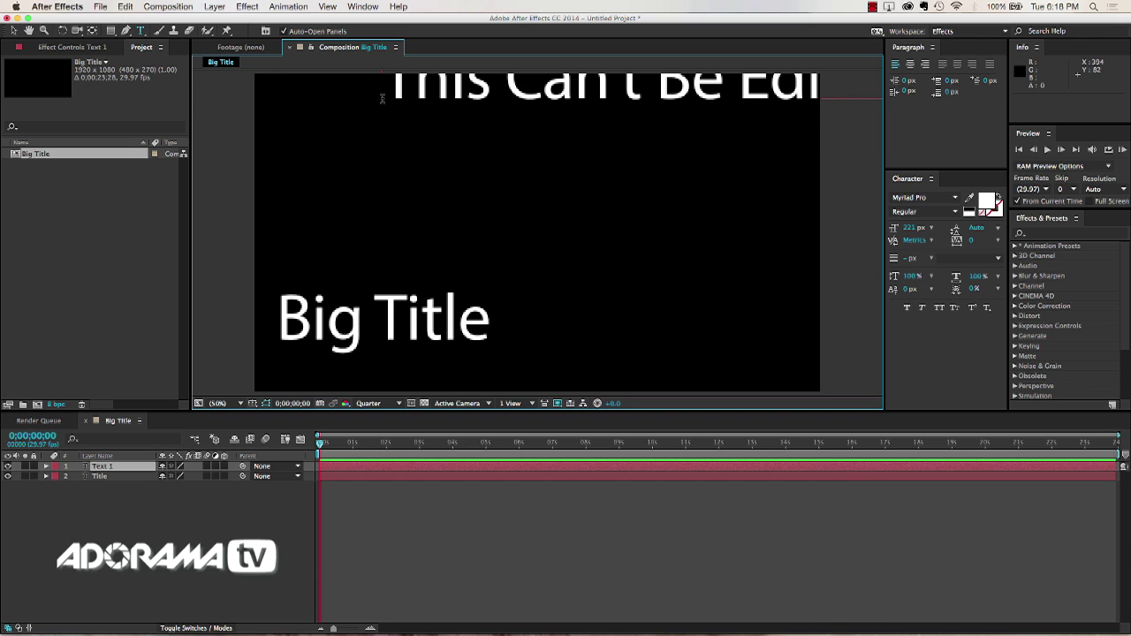
{"action": "left_click", "coordinate": [13, 30]}
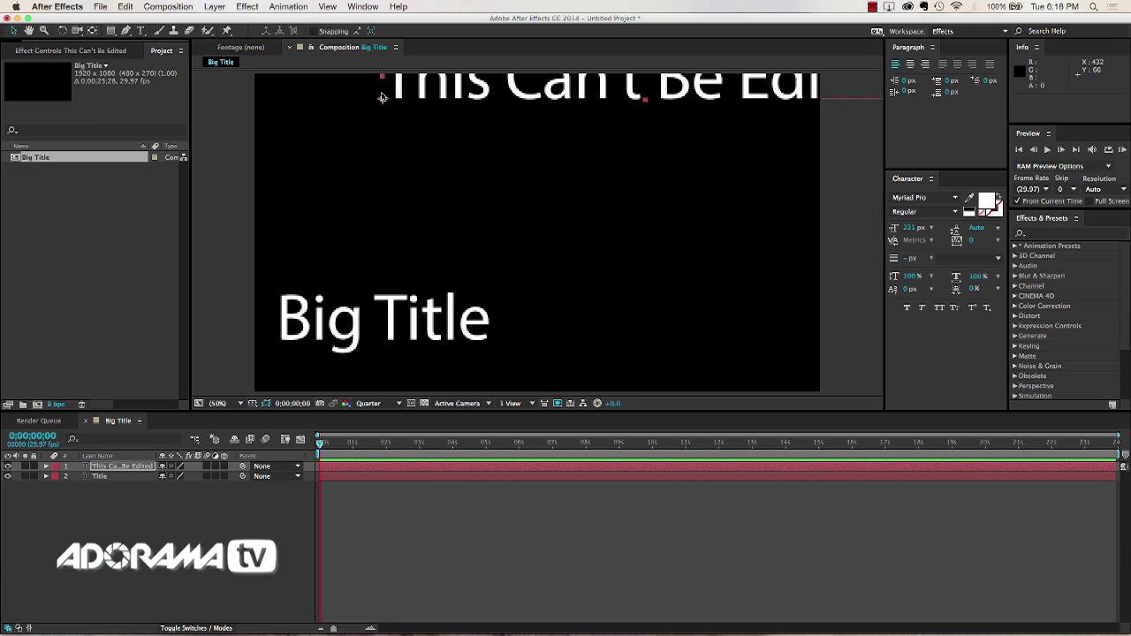
Scale the caption to about half size, move it to the top-right corner, and lock the layer.
{"action": "left_click_drag", "start_coordinate": [382, 97], "coordinate": [316, 171]}
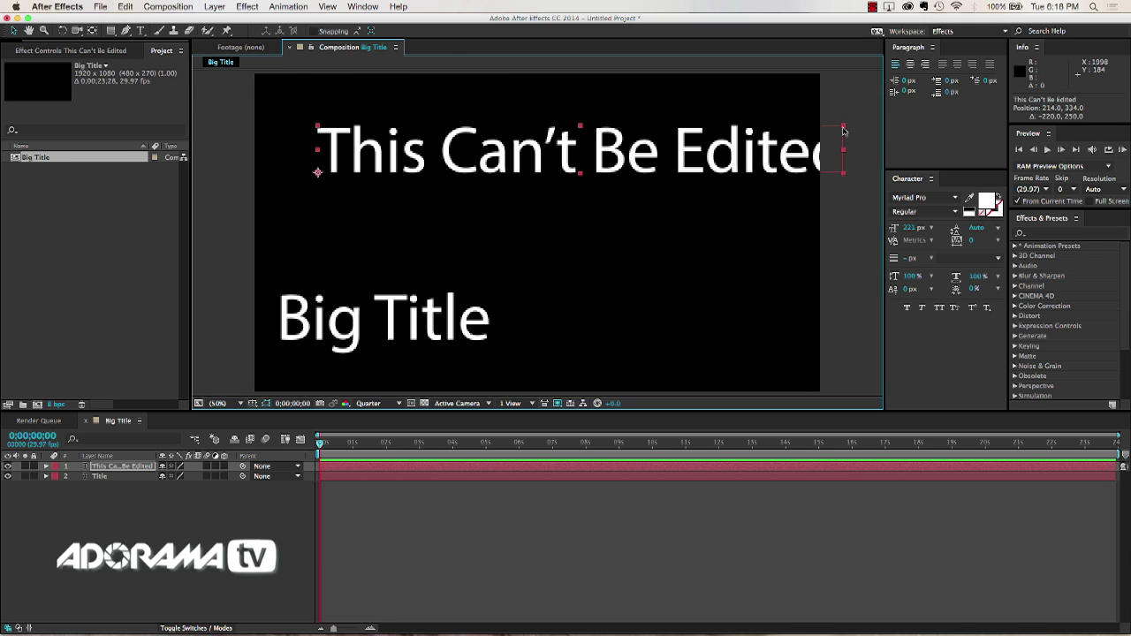
{"action": "left_click_drag", "start_coordinate": [843, 130], "coordinate": [584, 148]}
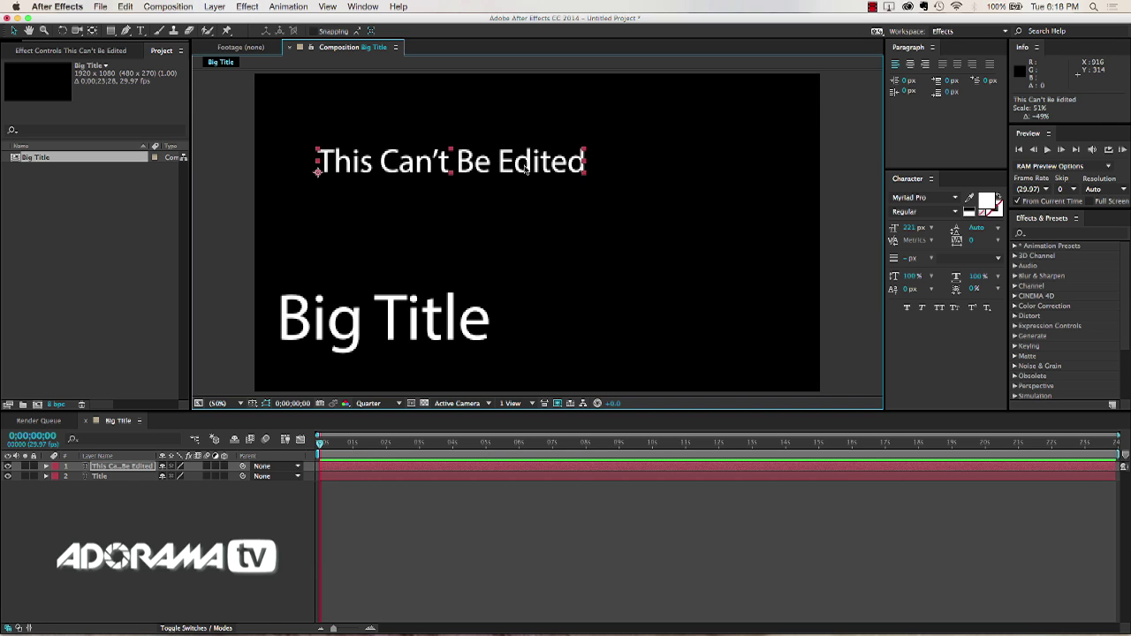
{"action": "left_click_drag", "start_coordinate": [524, 166], "coordinate": [742, 105]}
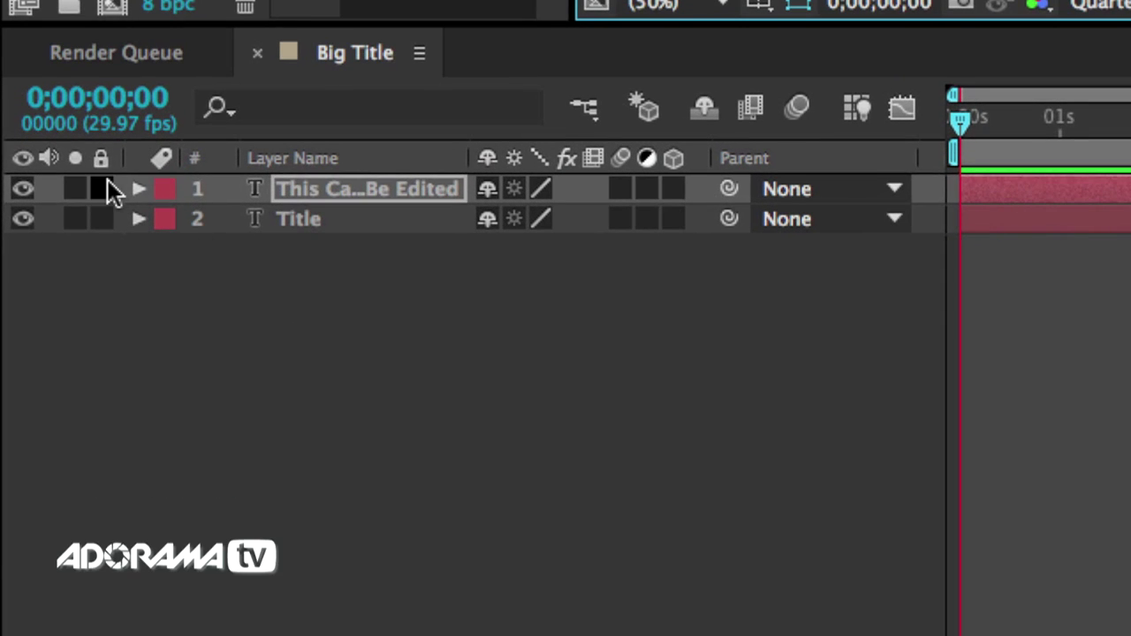
{"action": "left_click", "coordinate": [104, 188]}
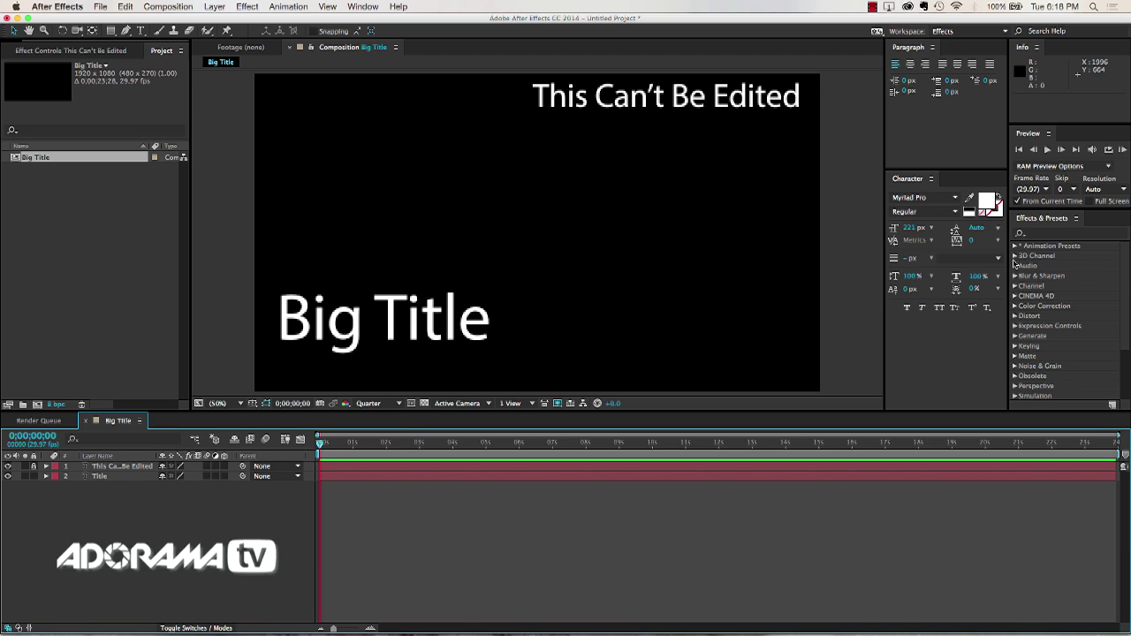
Apply the Text > Animate In > Fade Up Words preset to the Title layer and preview it.
{"action": "left_click", "coordinate": [1015, 246]}
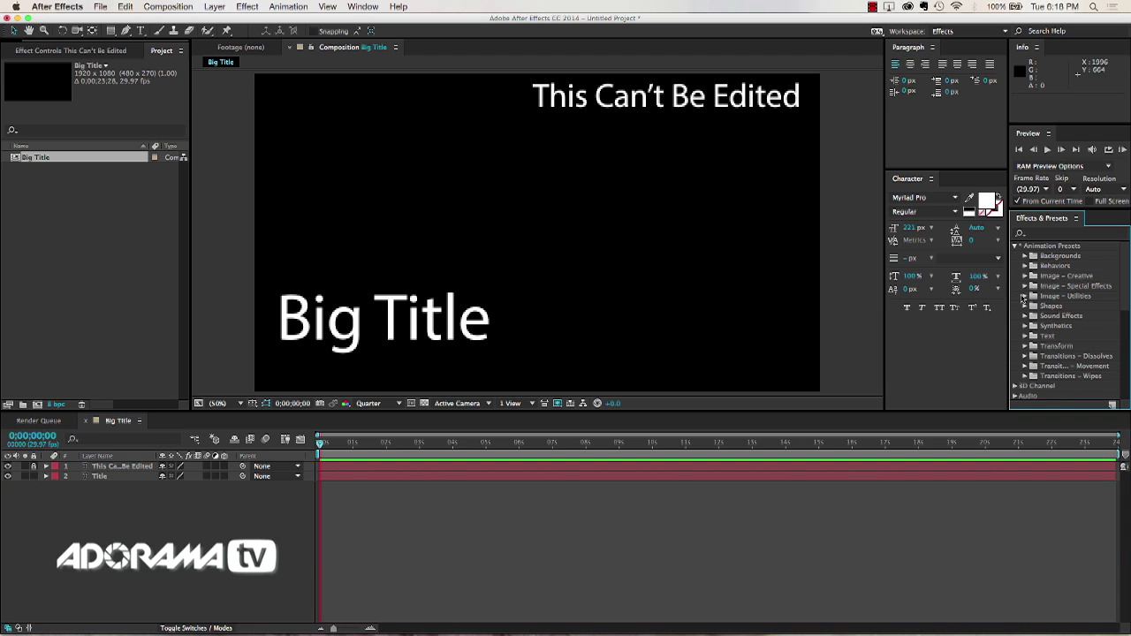
{"action": "left_click", "coordinate": [1024, 336]}
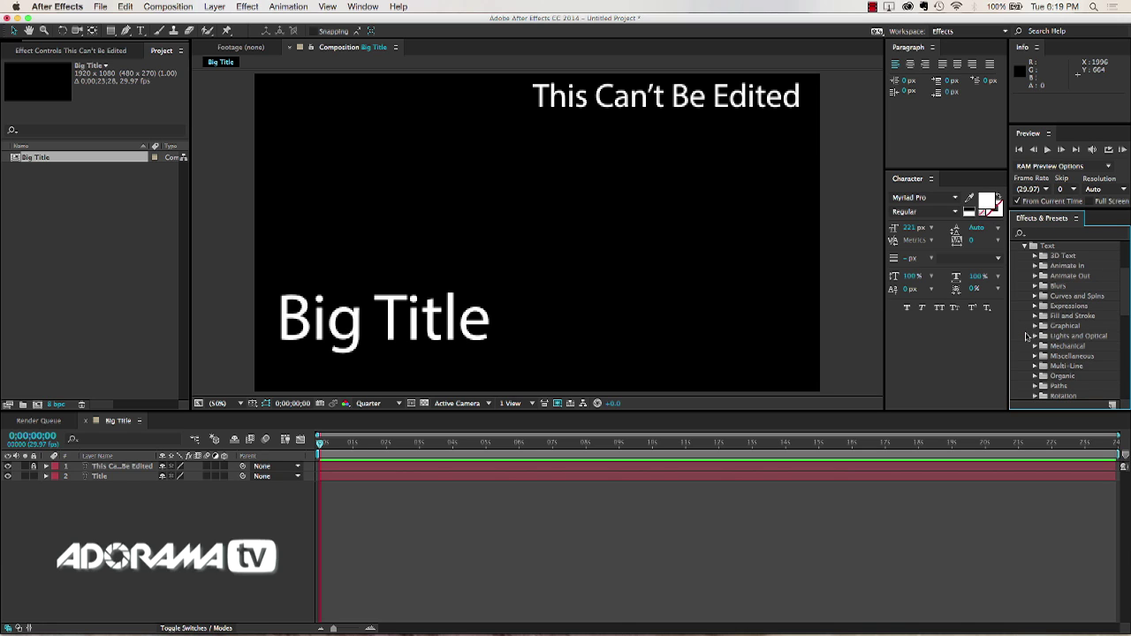
{"action": "left_click", "coordinate": [1035, 265]}
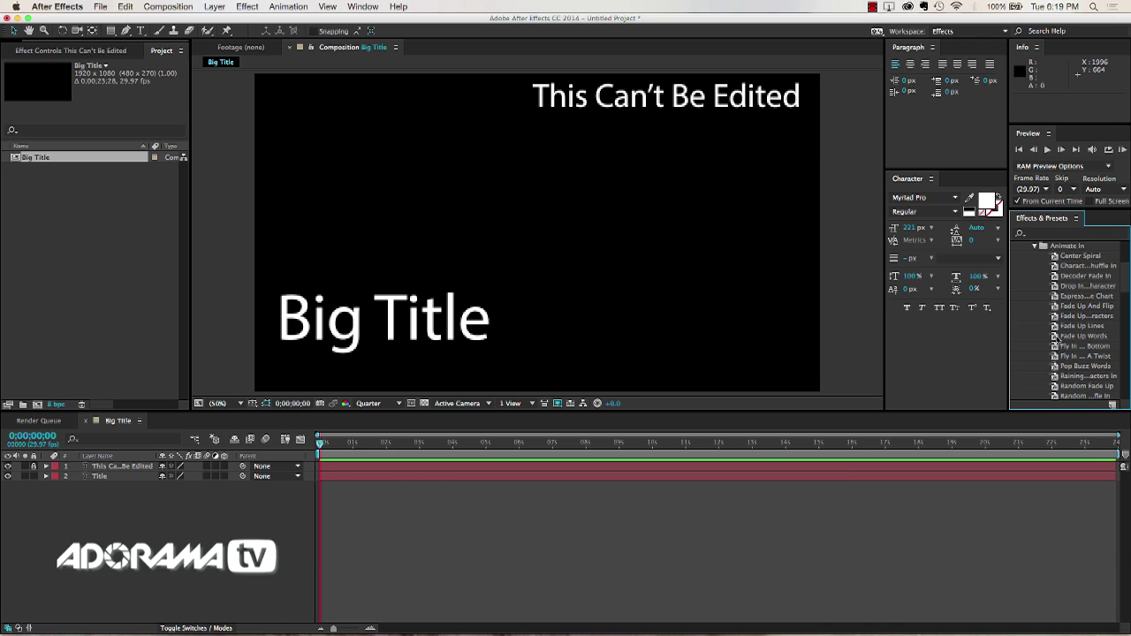
{"action": "left_click", "coordinate": [1057, 338]}
{"action": "left_click_drag", "start_coordinate": [1057, 338], "coordinate": [118, 482]}
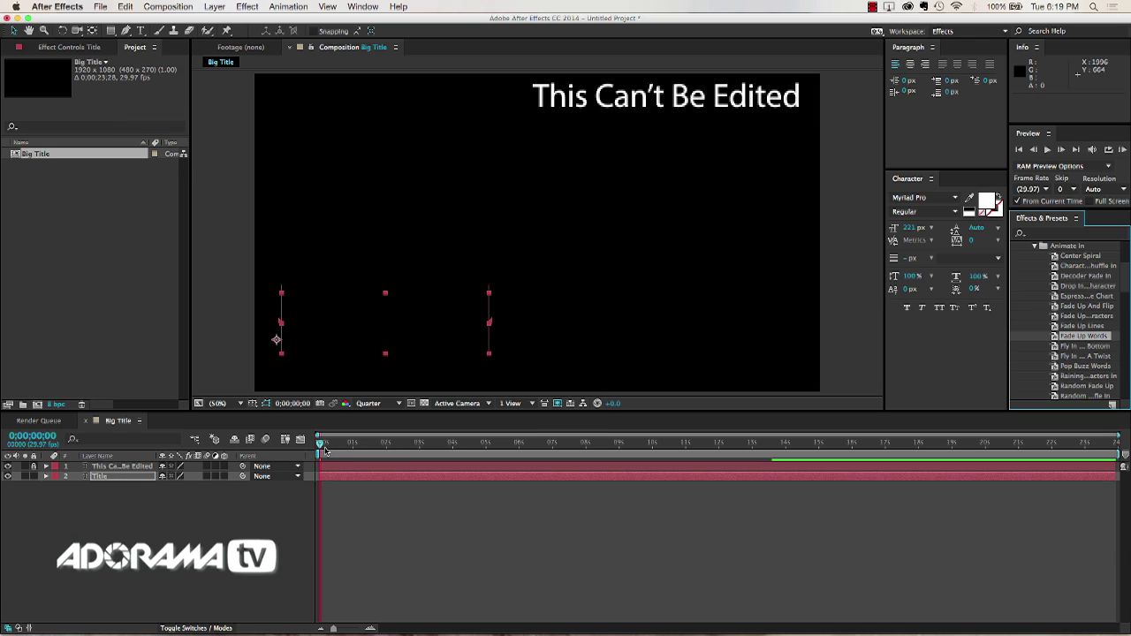
{"action": "left_click_drag", "start_coordinate": [322, 444], "coordinate": [393, 444]}
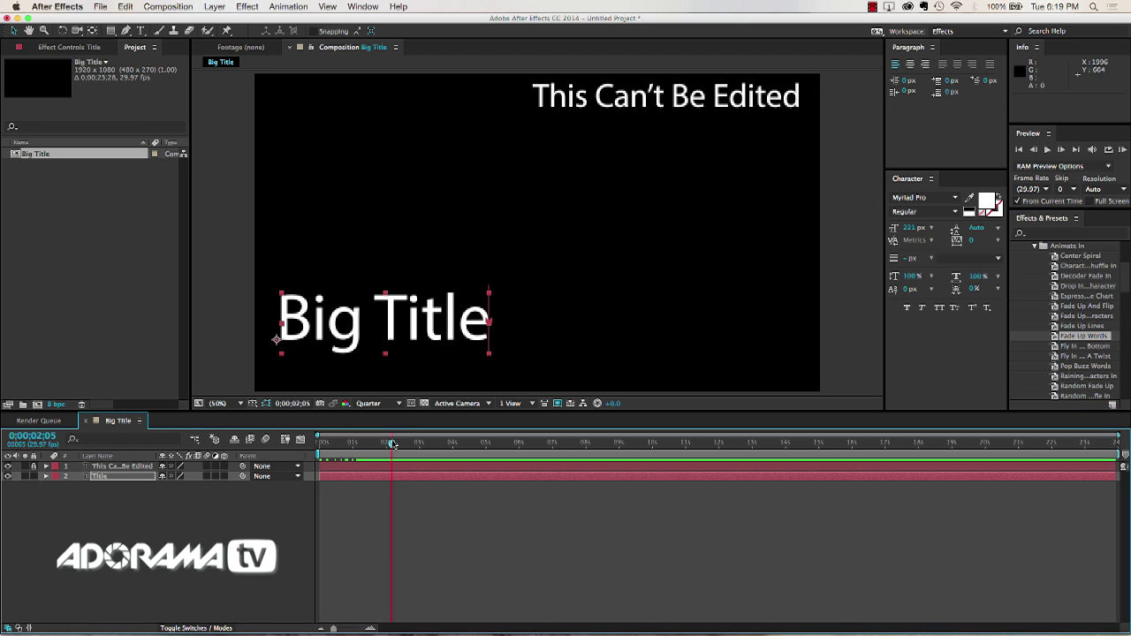
{"action": "left_click", "coordinate": [223, 519]}
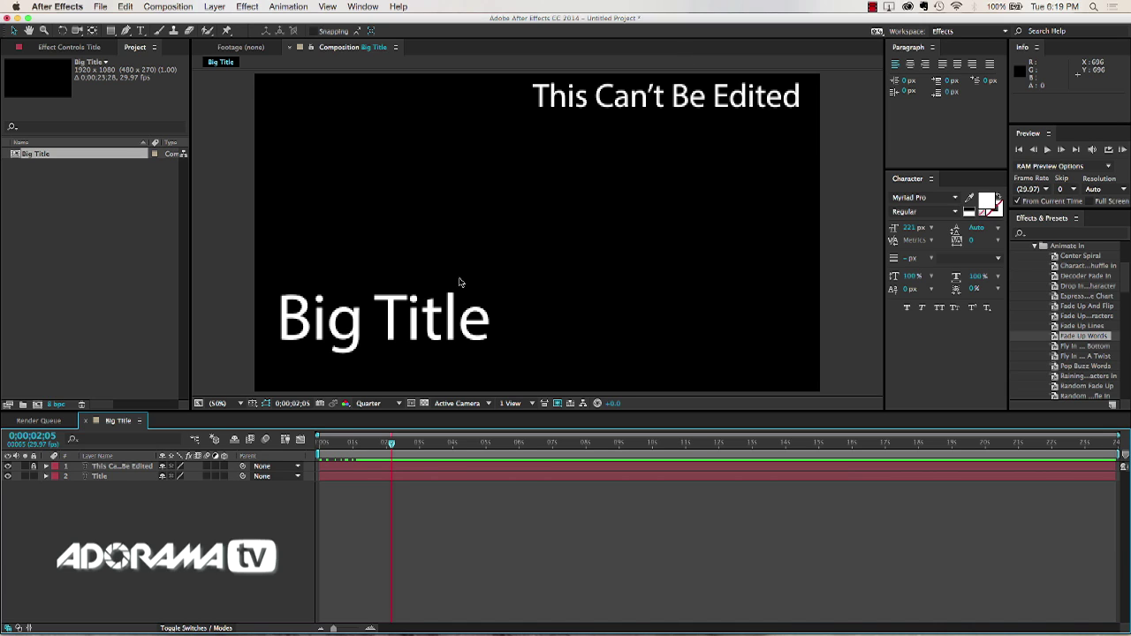
Save the project as Big Title.aep in the AE Text Template Demo folder.
{"action": "key", "text": "super+s"}
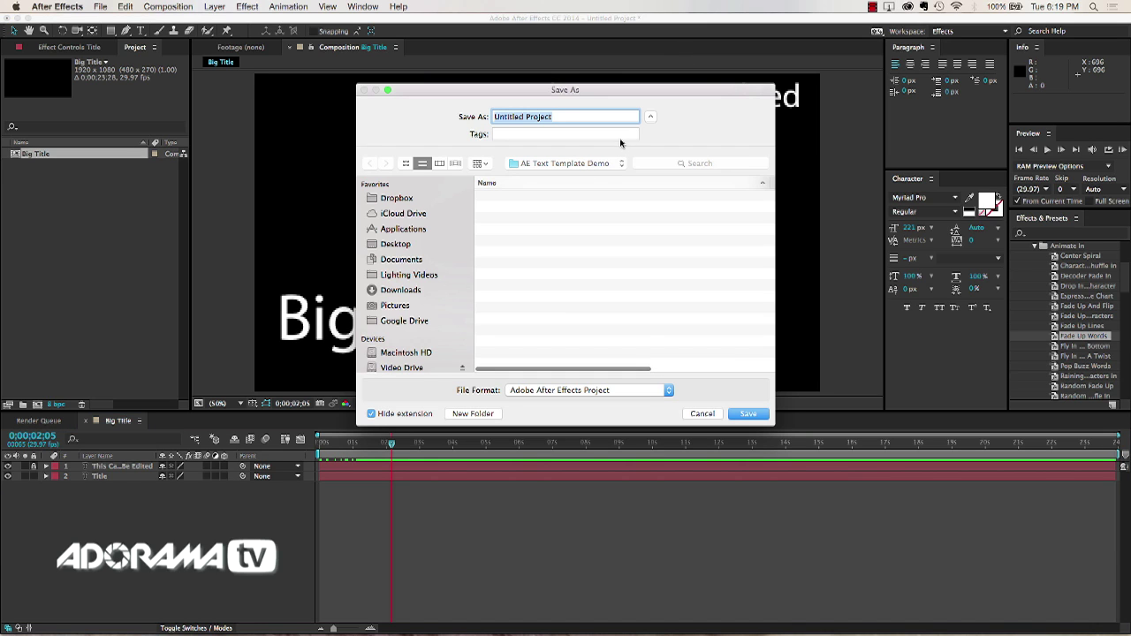
{"action": "type", "text": "Big Title"}
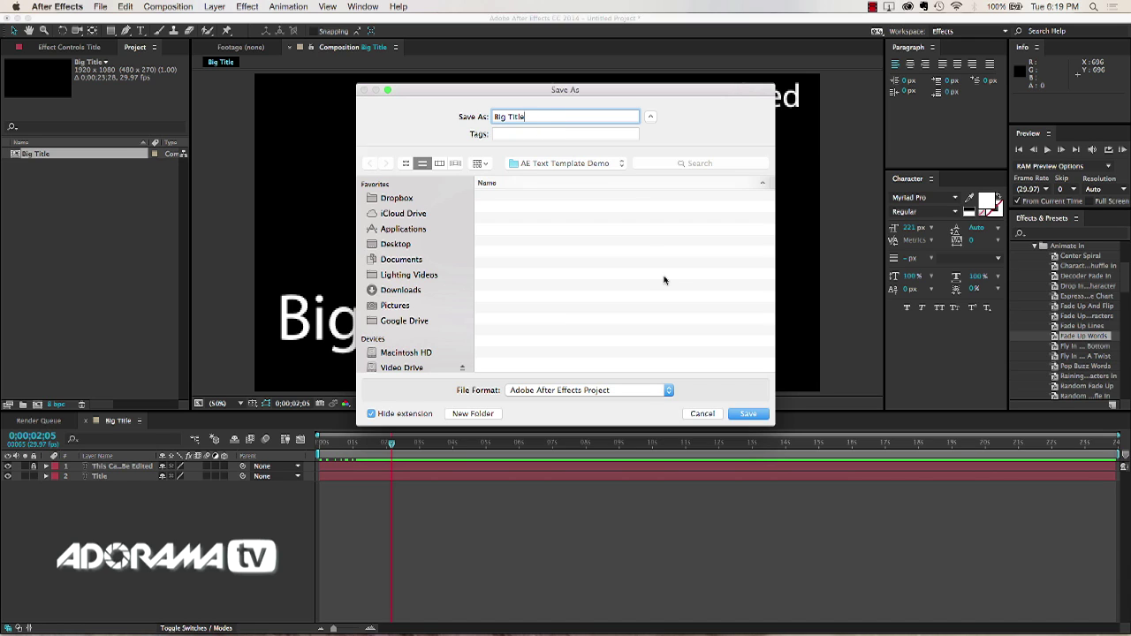
{"action": "left_click", "coordinate": [748, 413]}
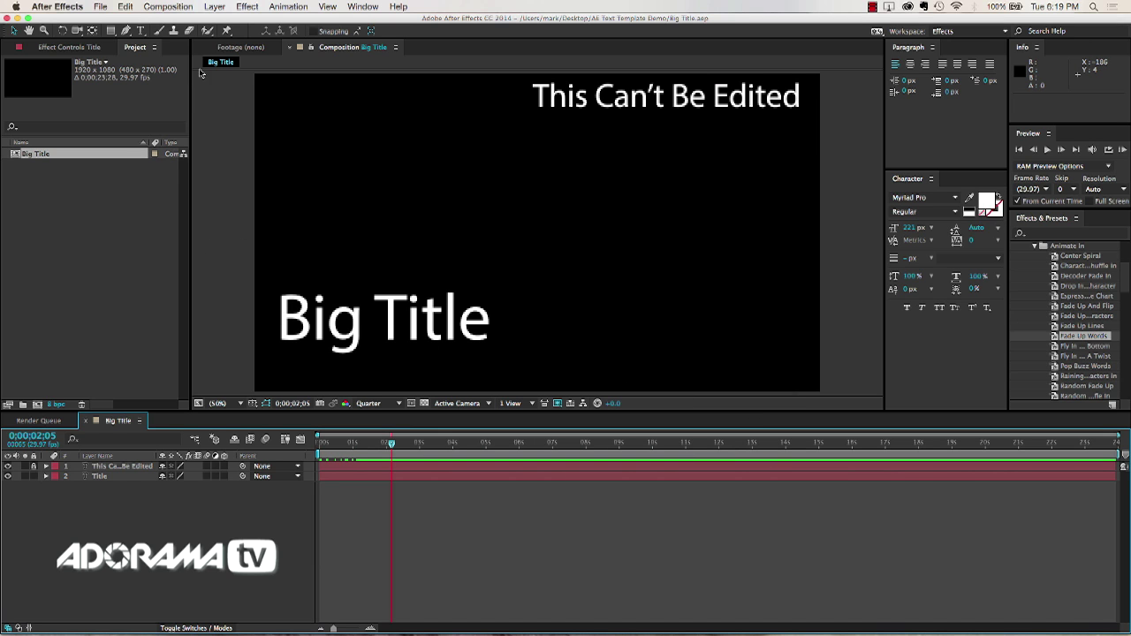
Drag the Big Title comp into Premiere's Lower Thirds Demo folder and open it in the Source monitor.
{"action": "left_click_drag", "start_coordinate": [209, 22], "coordinate": [721, 48]}
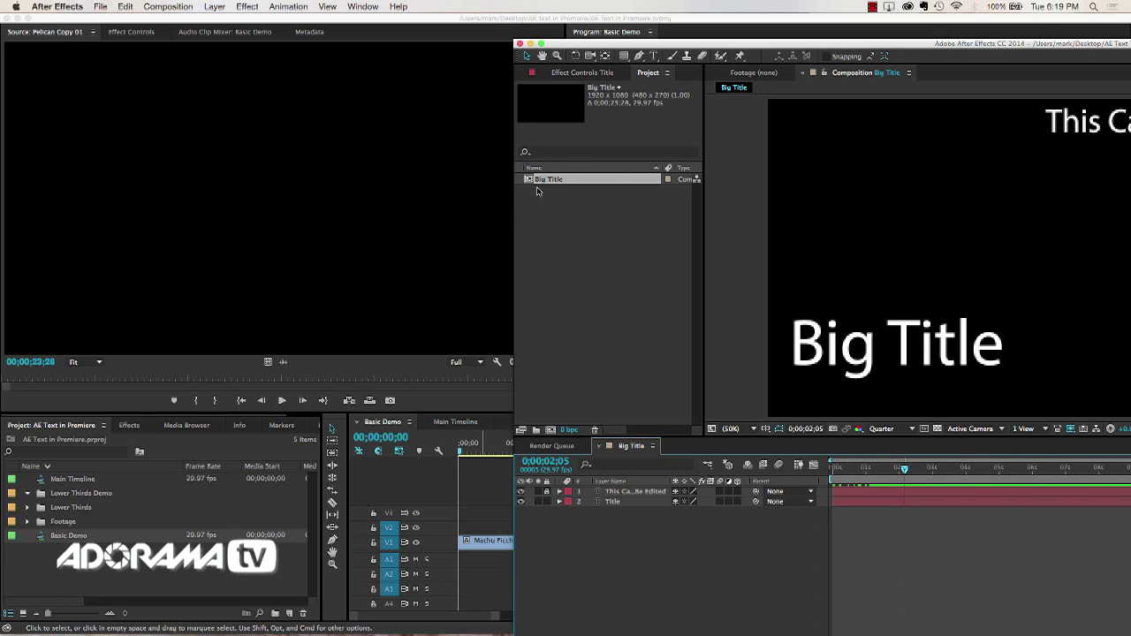
{"action": "left_click_drag", "start_coordinate": [530, 182], "coordinate": [62, 496]}
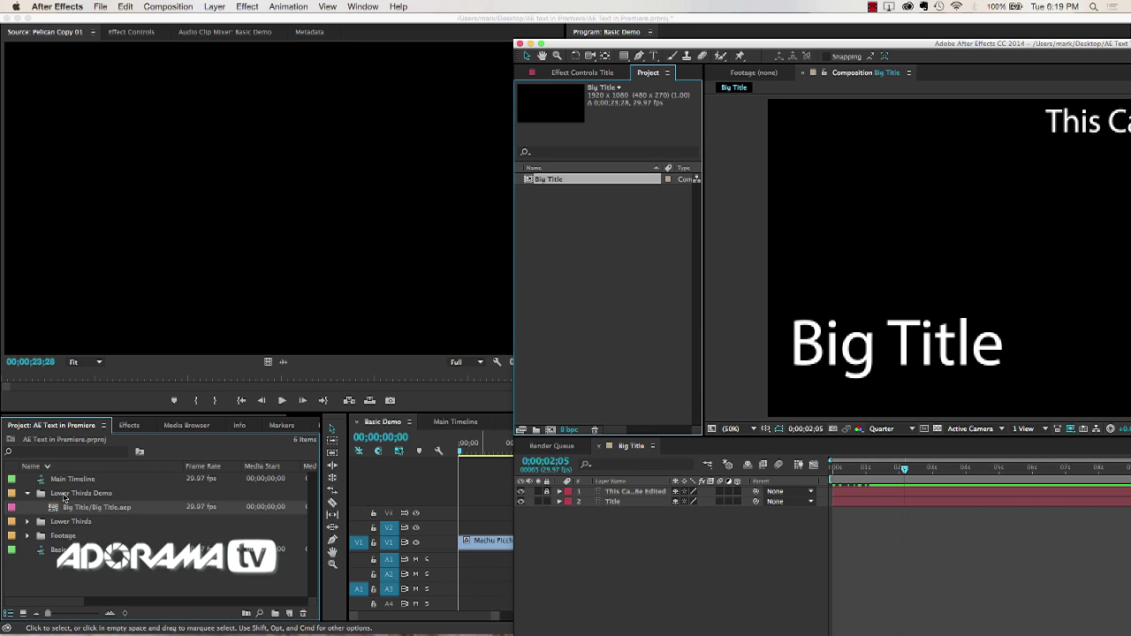
{"action": "left_click", "coordinate": [59, 511]}
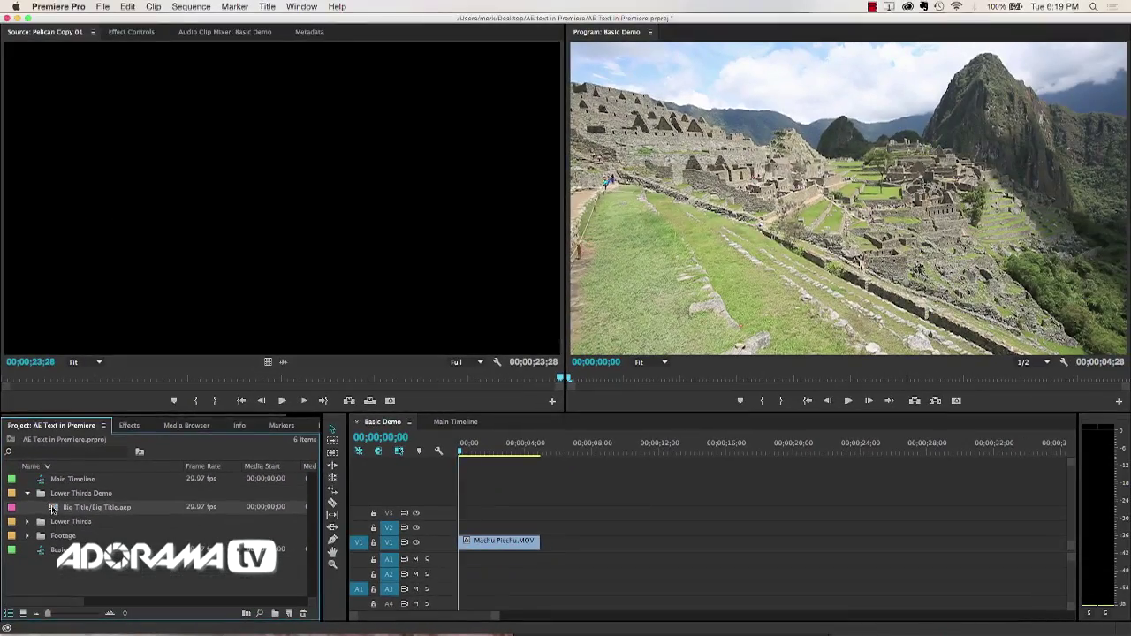
{"action": "double_click", "coordinate": [71, 465]}
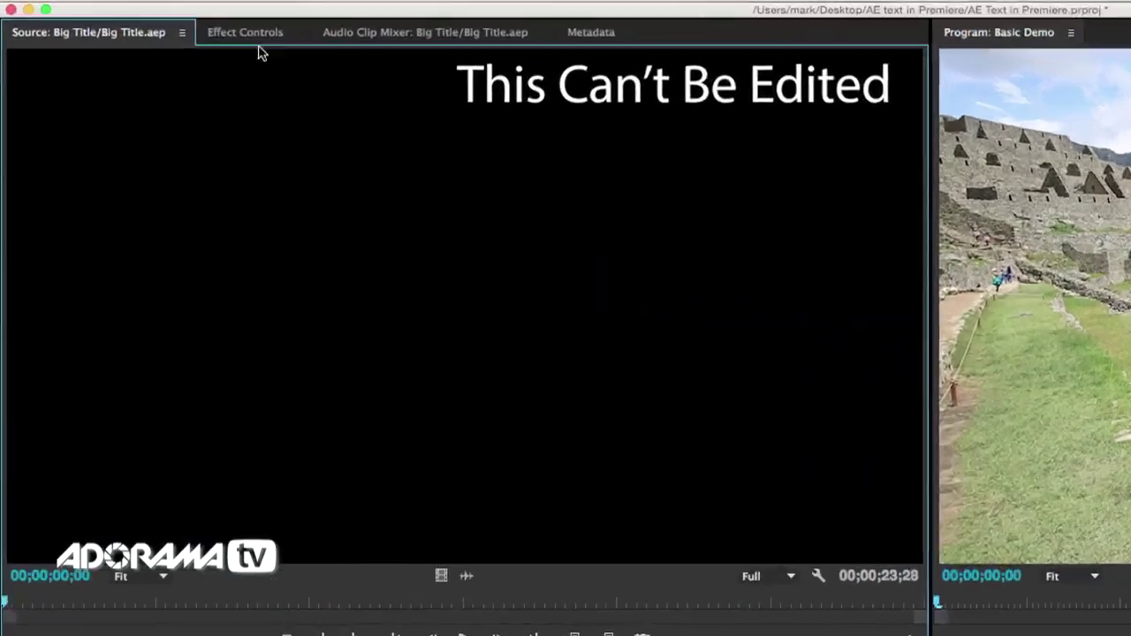
Place Big Title on V2 above Machu Picchu.MOV, trim it to the footage length, and preview it.
{"action": "left_click", "coordinate": [260, 38]}
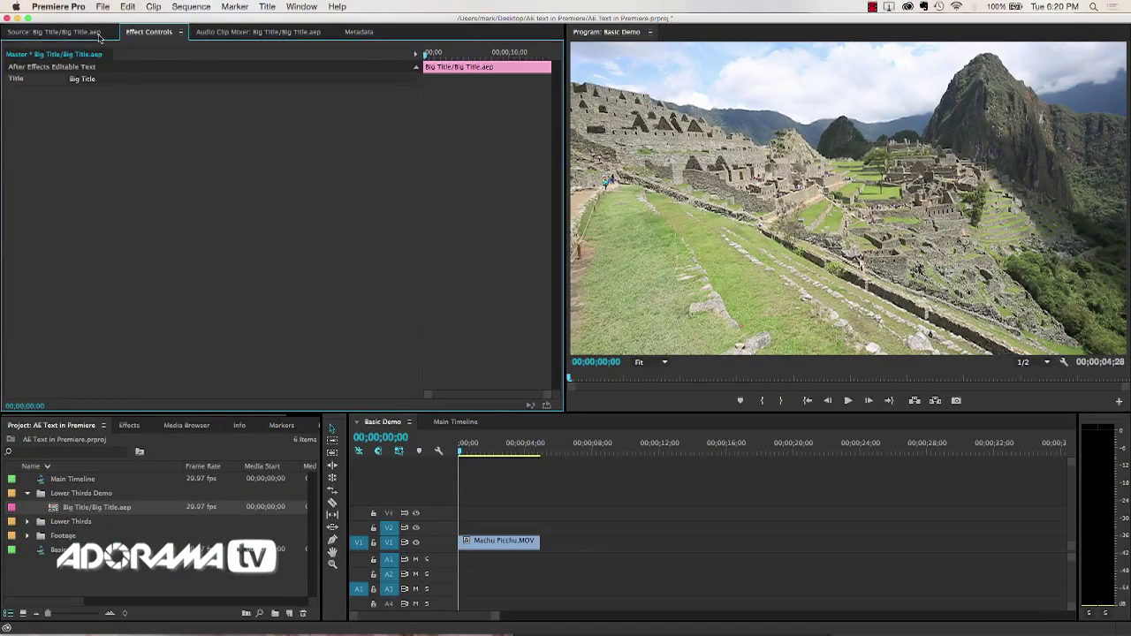
{"action": "left_click", "coordinate": [323, 35]}
{"action": "left_click_drag", "start_coordinate": [267, 361], "coordinate": [471, 528]}
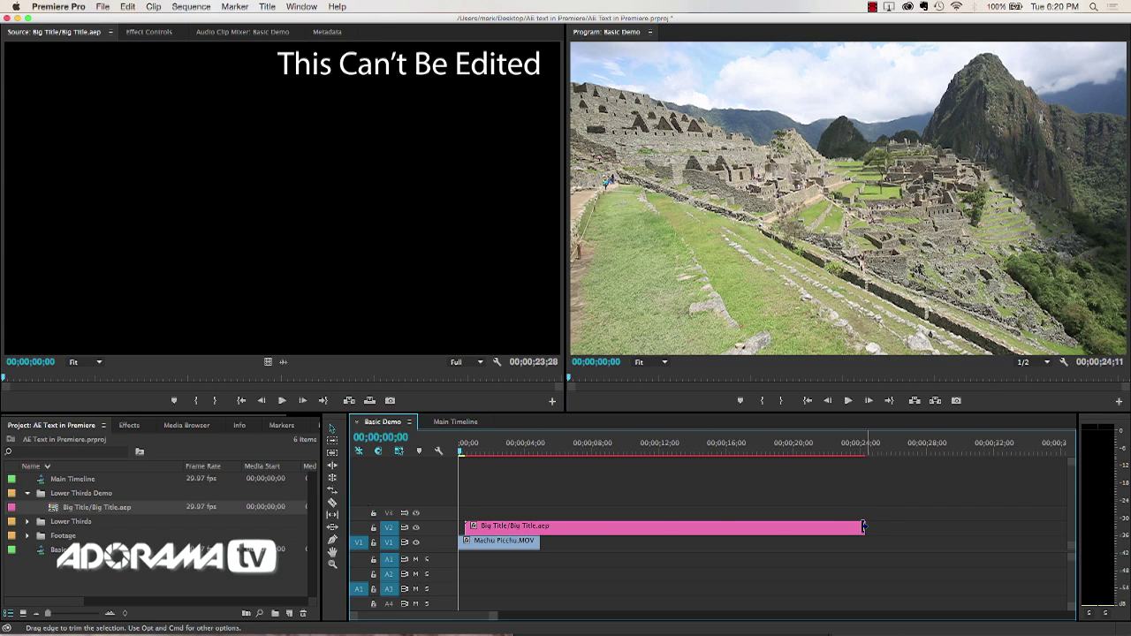
{"action": "left_click_drag", "start_coordinate": [862, 527], "coordinate": [540, 528]}
{"action": "left_click", "coordinate": [477, 446]}
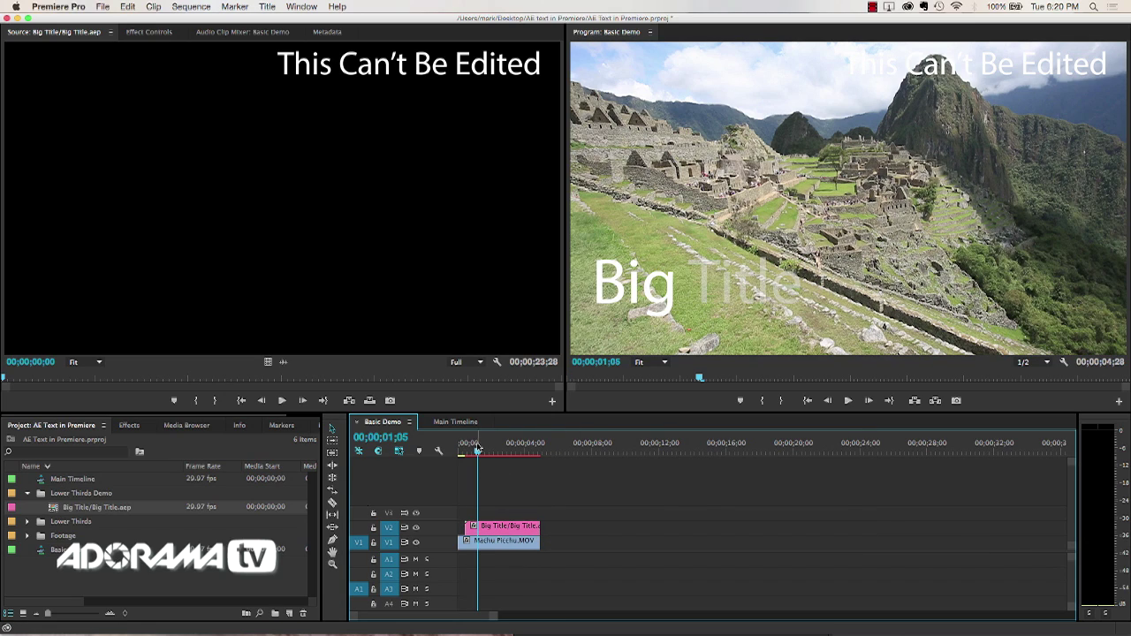
{"action": "left_click_drag", "start_coordinate": [477, 450], "coordinate": [501, 466]}
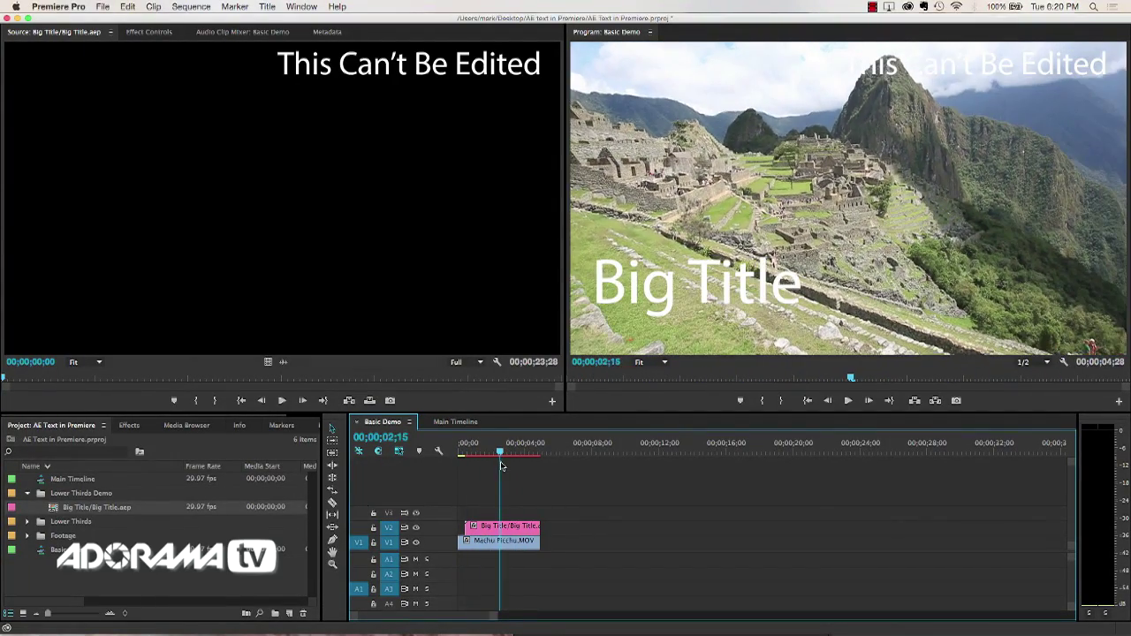
Change the clip's Title text in Effect Controls from 'Big Title' to 'Machu Pichhu'.
{"action": "double_click", "coordinate": [50, 508]}
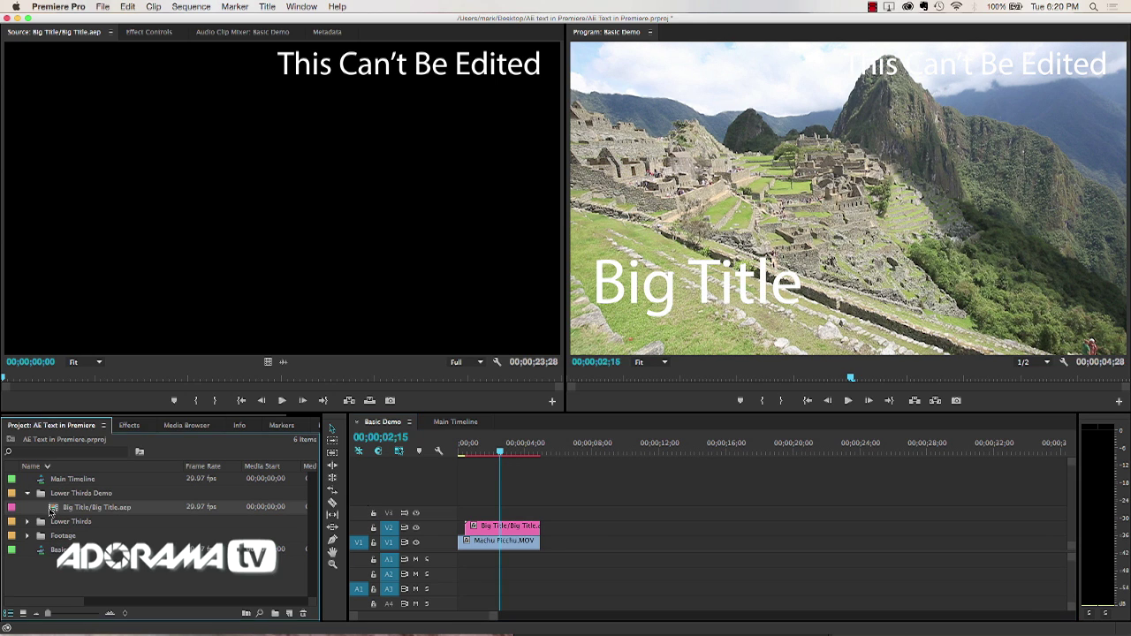
{"action": "left_click", "coordinate": [148, 32]}
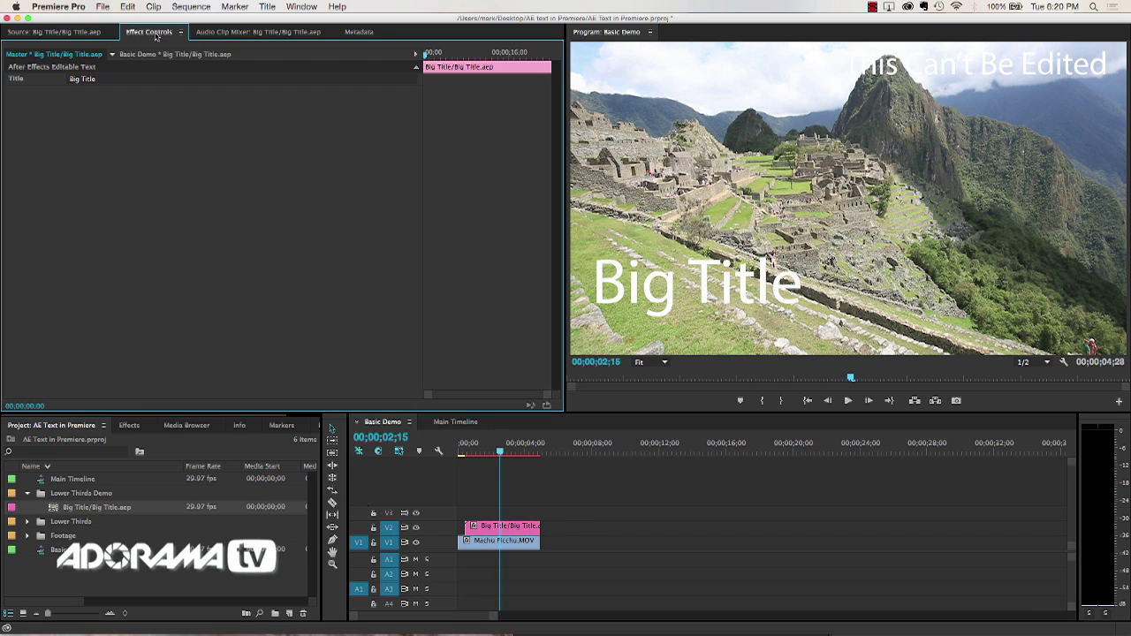
{"action": "double_click", "coordinate": [103, 81]}
{"action": "type", "text": "Machu Picchu"}
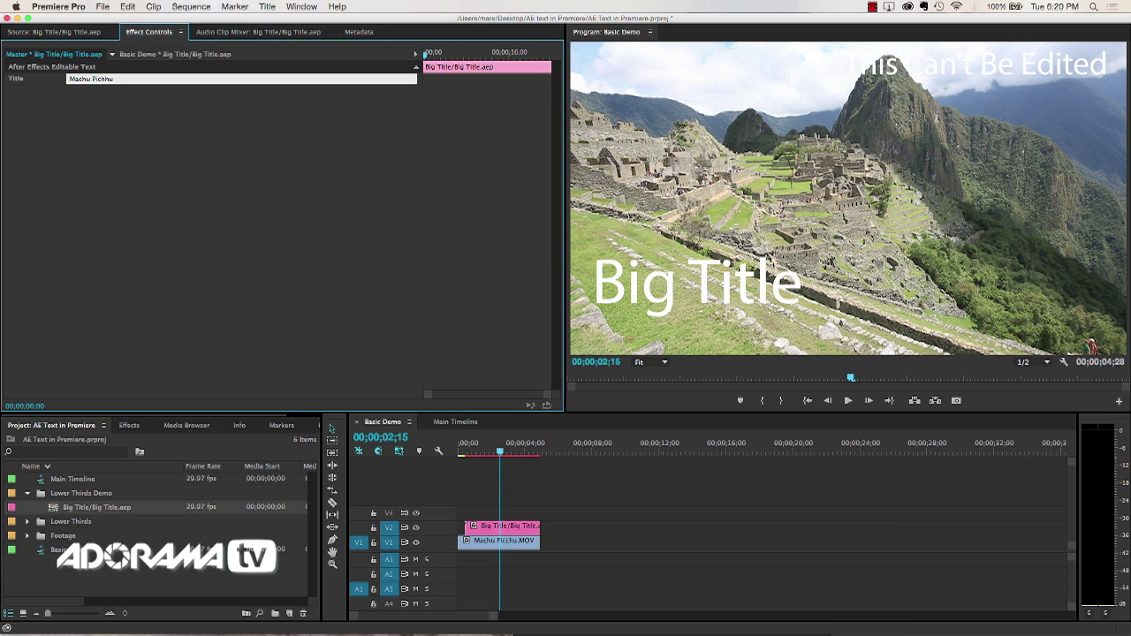
{"action": "key", "text": "Return"}
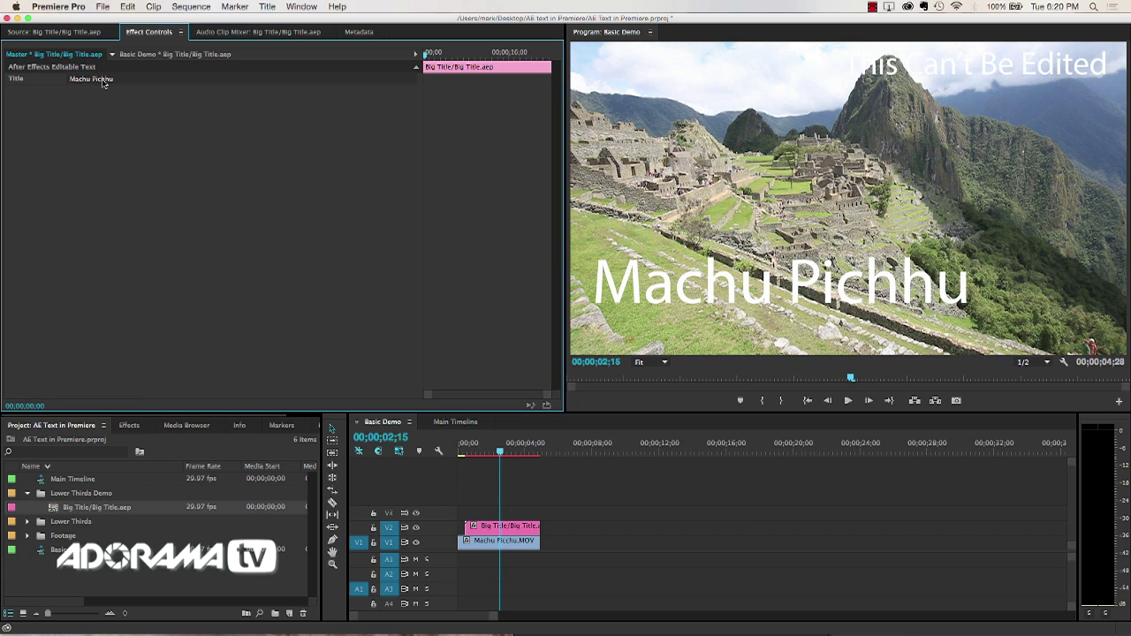
Preview the retitled clip over the footage and save the Premiere project.
{"action": "left_click", "coordinate": [500, 456]}
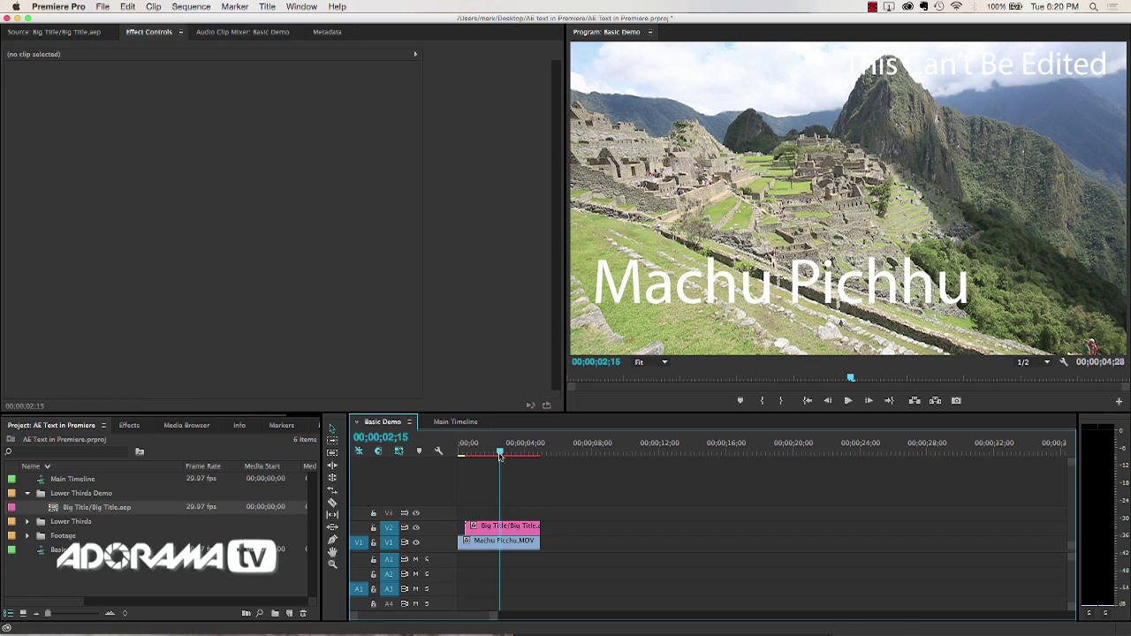
{"action": "mouse_move", "coordinate": [500, 456]}
{"action": "left_mouse_down"}
{"action": "mouse_move", "coordinate": [462, 455]}
{"action": "mouse_move", "coordinate": [505, 454]}
{"action": "left_mouse_up"}
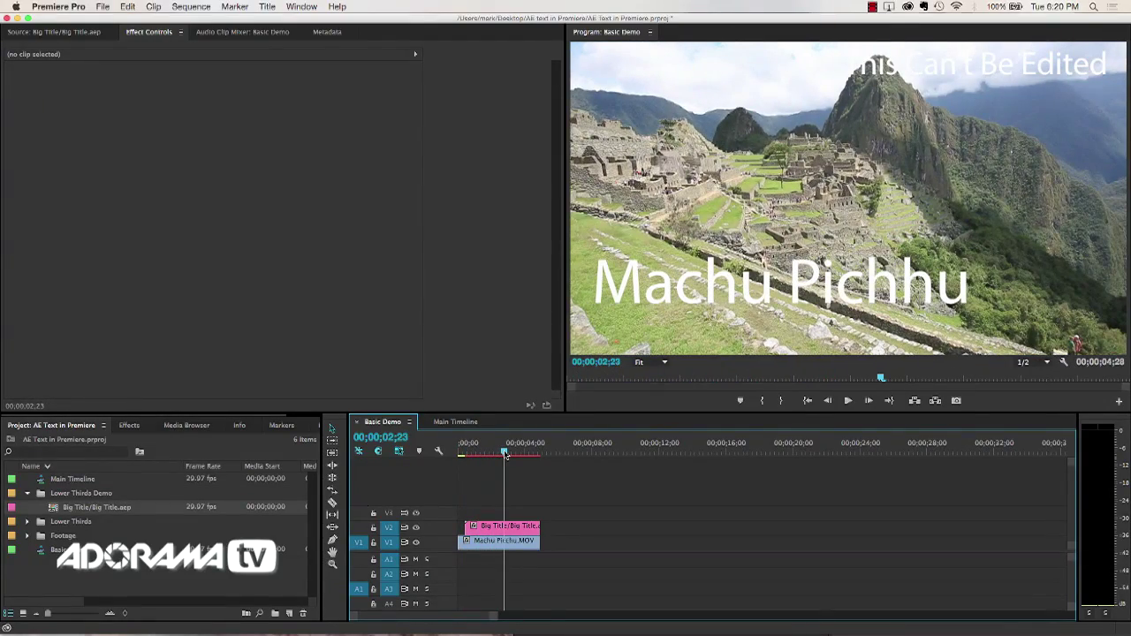
{"action": "key", "text": "super+s"}
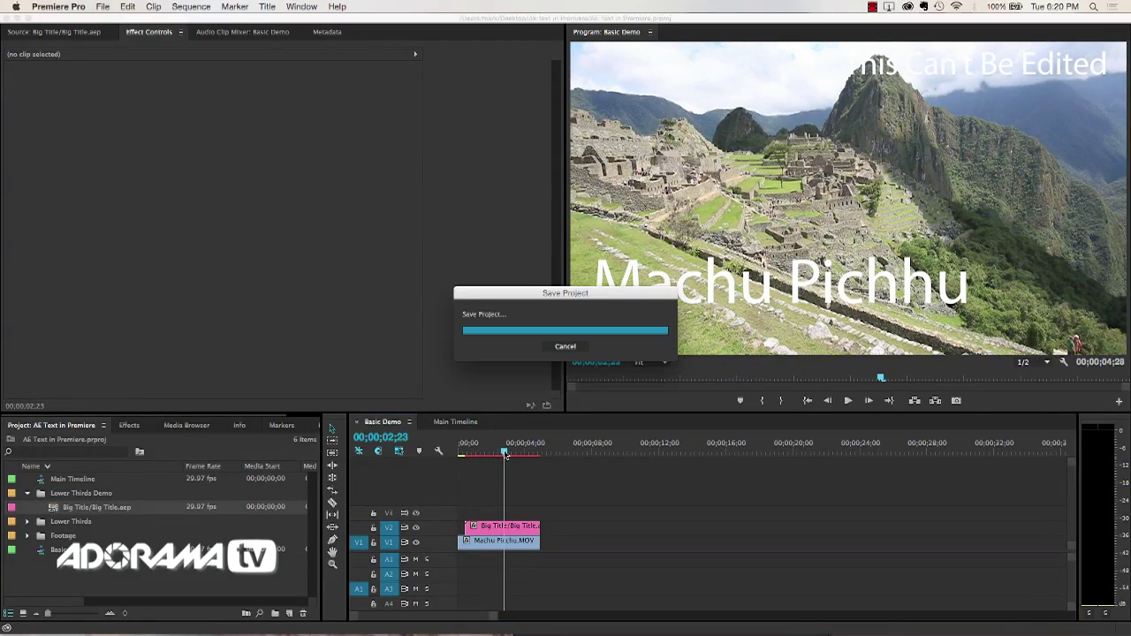
{"action": "key", "text": "super+Tab"}
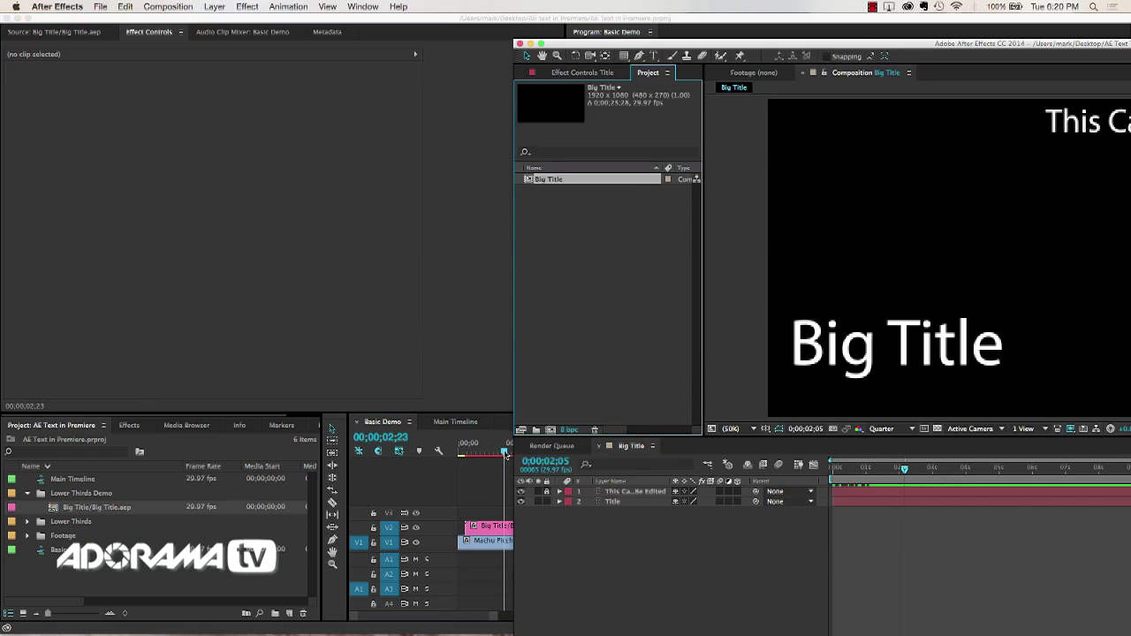
Maximize After Effects and set the Title layer's font to Haettenschweiler in the Character panel.
{"action": "left_click", "coordinate": [540, 43]}
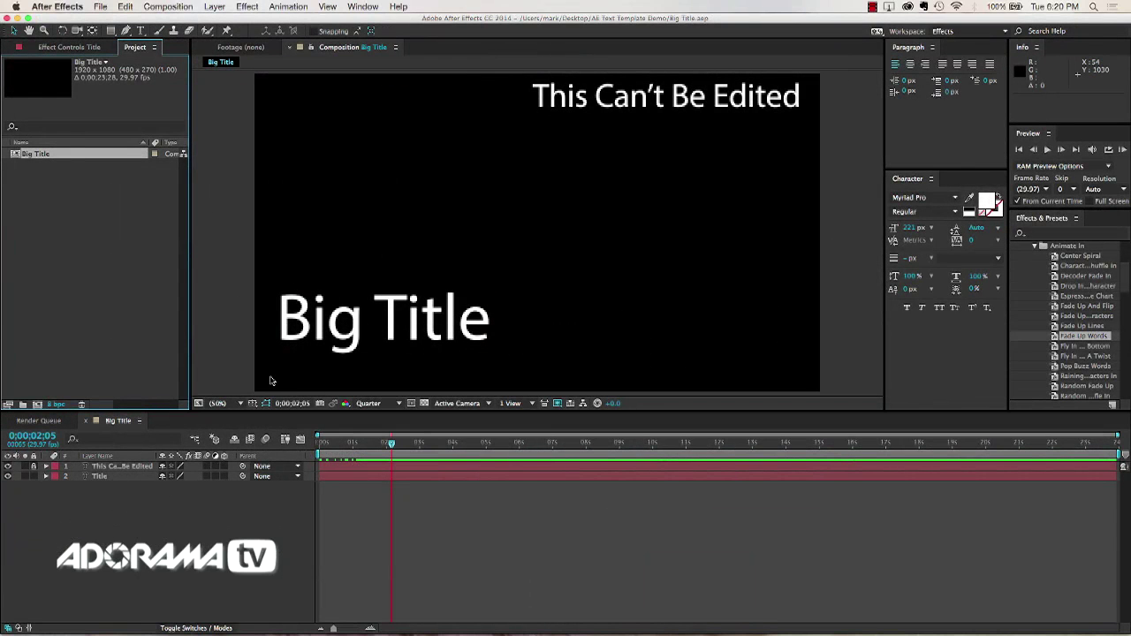
{"action": "left_click", "coordinate": [310, 349]}
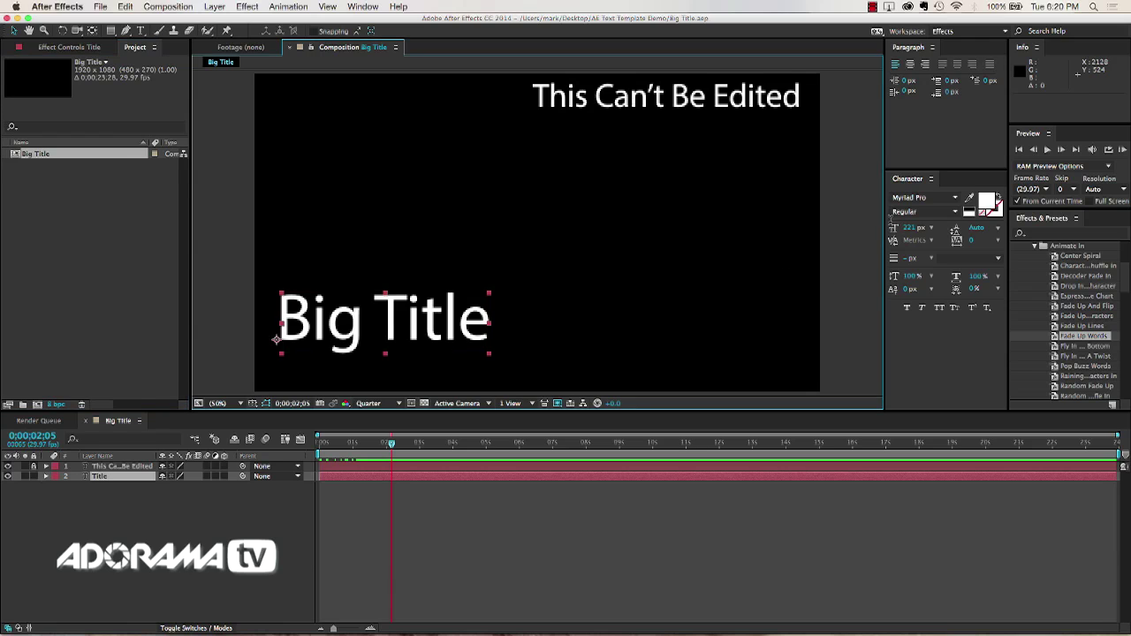
{"action": "left_click", "coordinate": [954, 197]}
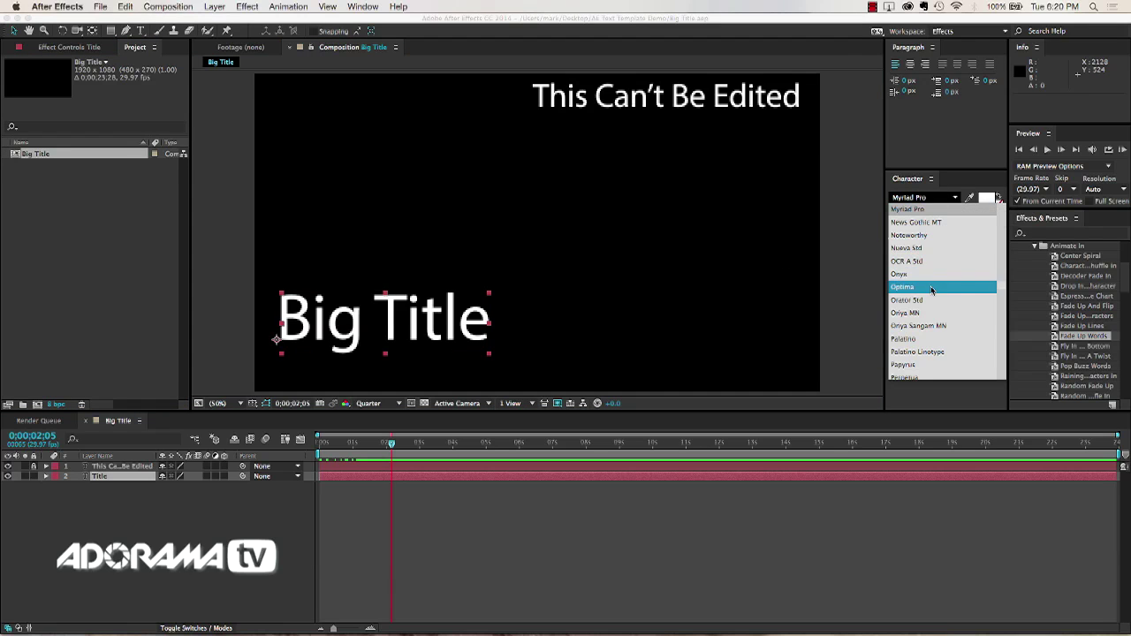
{"action": "scroll", "coordinate": [930, 245], "scroll_direction": "up", "scroll_amount": 10}
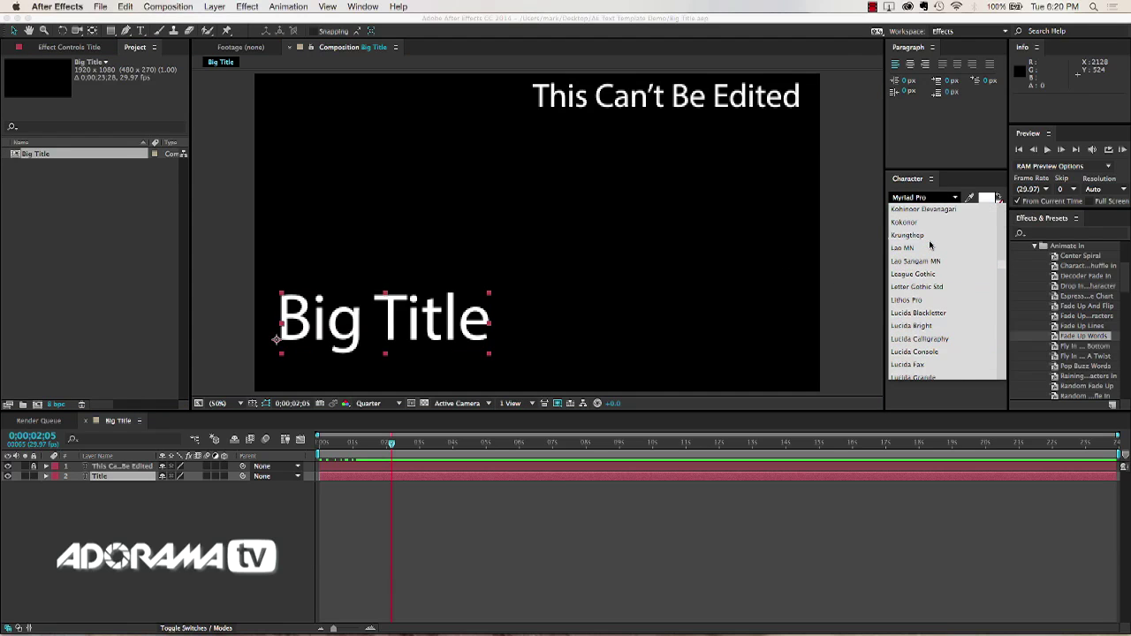
{"action": "left_click", "coordinate": [922, 224]}
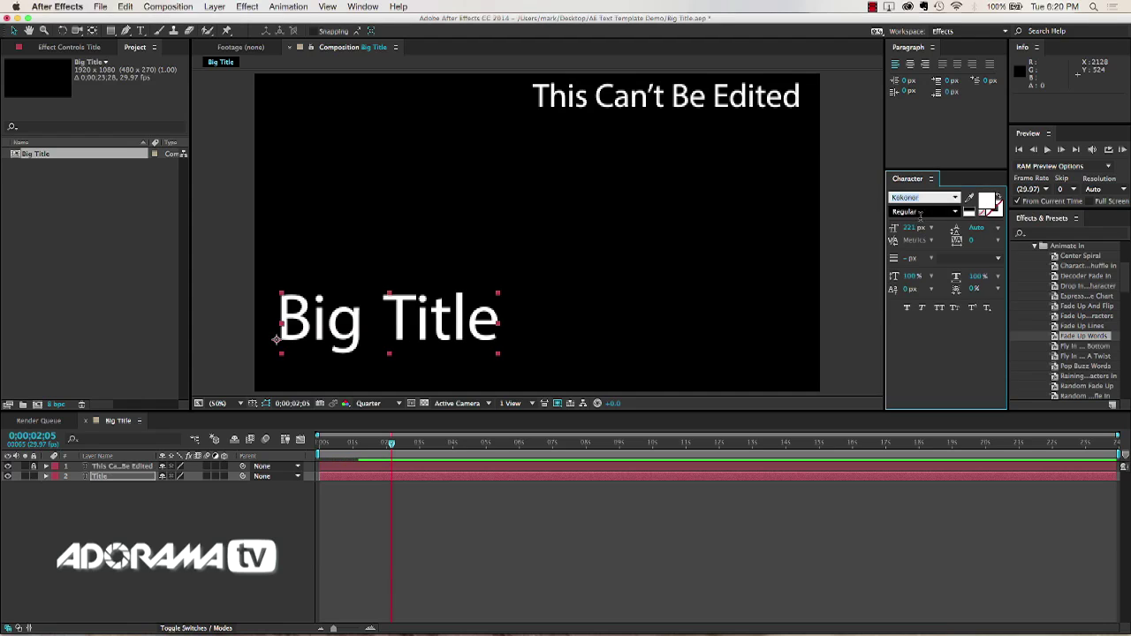
{"action": "left_click", "coordinate": [956, 198]}
{"action": "scroll", "coordinate": [932, 238], "scroll_direction": "up", "scroll_amount": 5}
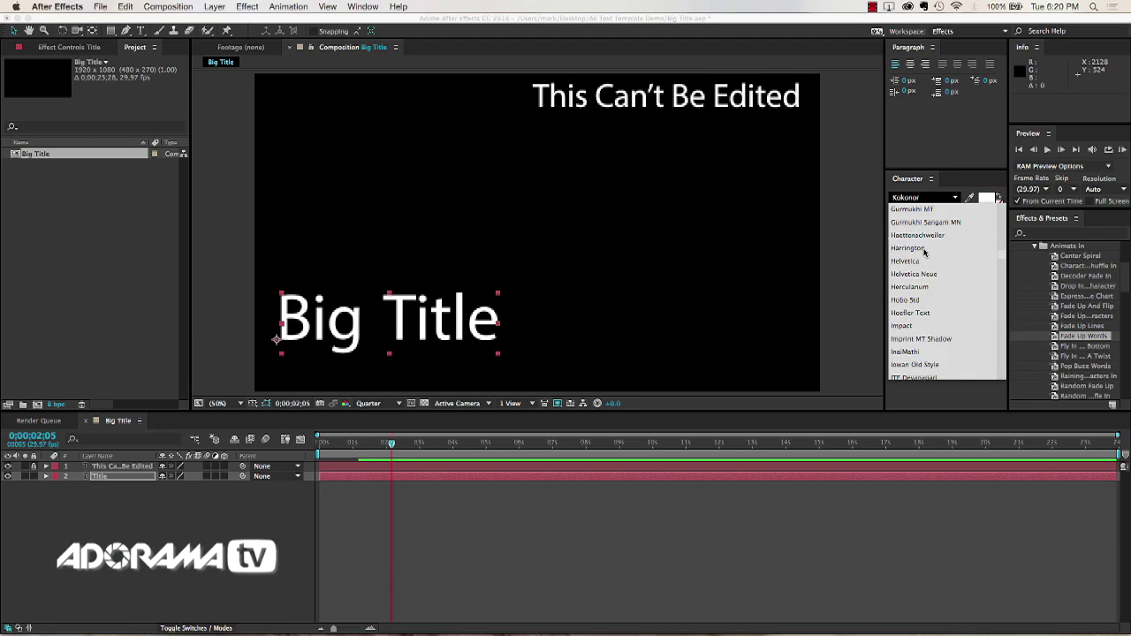
{"action": "left_click", "coordinate": [932, 236]}
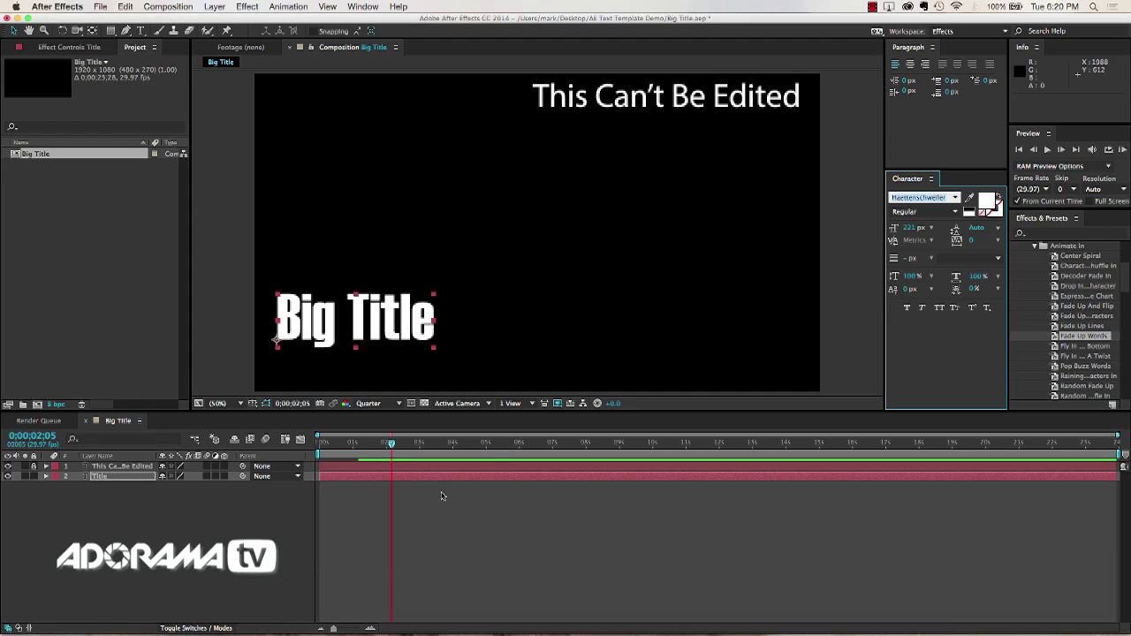
{"action": "key", "text": "super+Tab"}
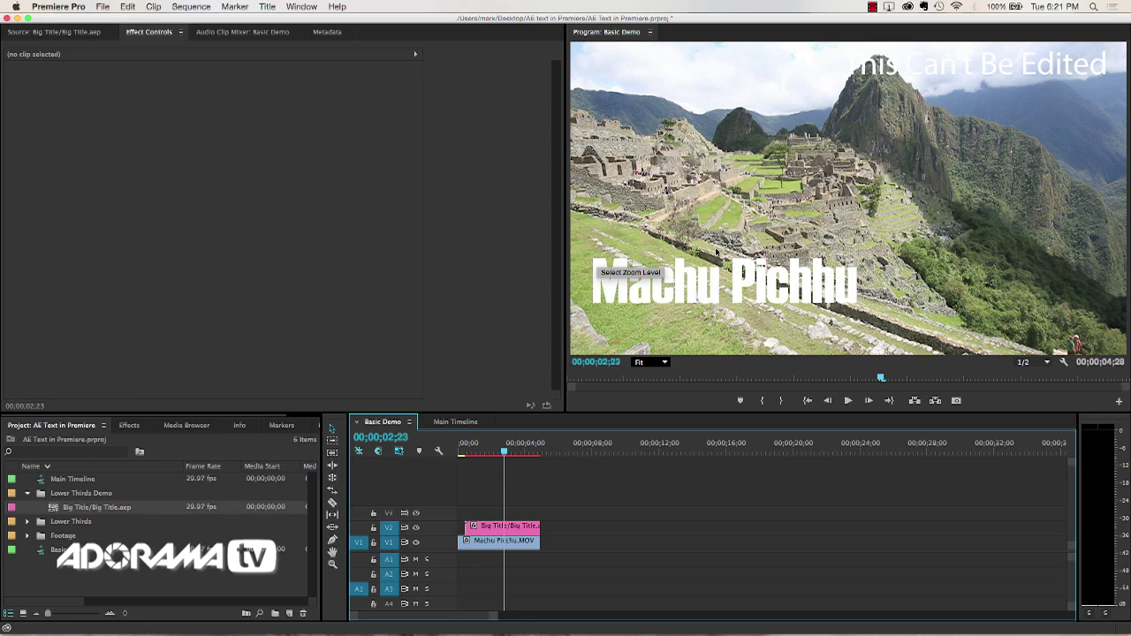
Switch between Premiere Pro and After Effects to compare the Haettenschweiler title, ending in After Effects.
{"action": "key", "text": "super+Tab"}
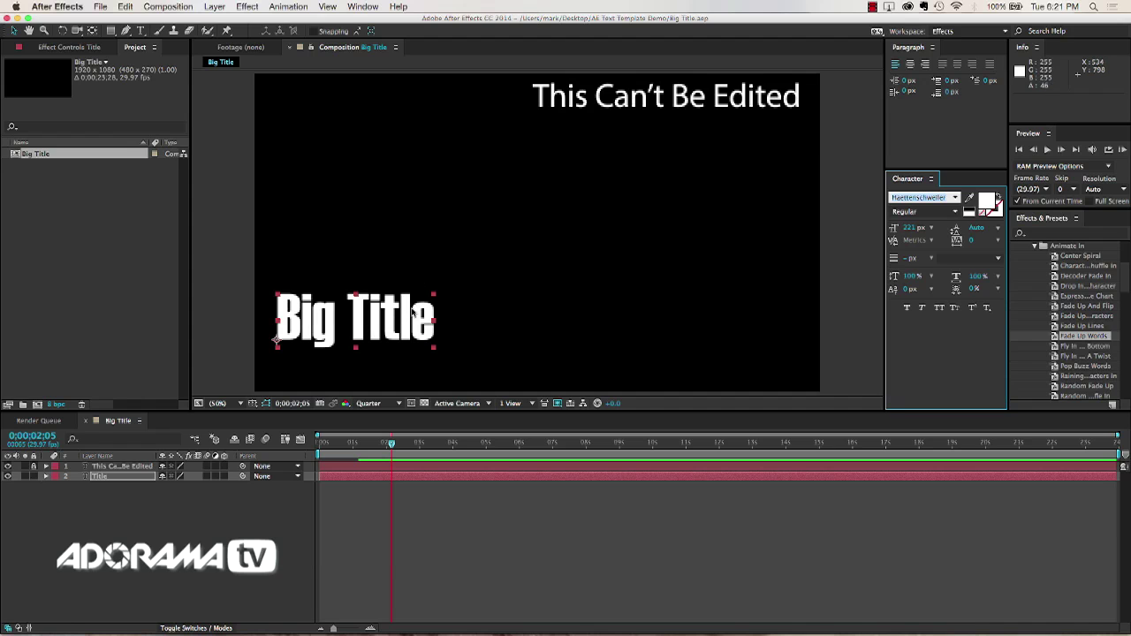
{"action": "key", "text": "super+Tab"}
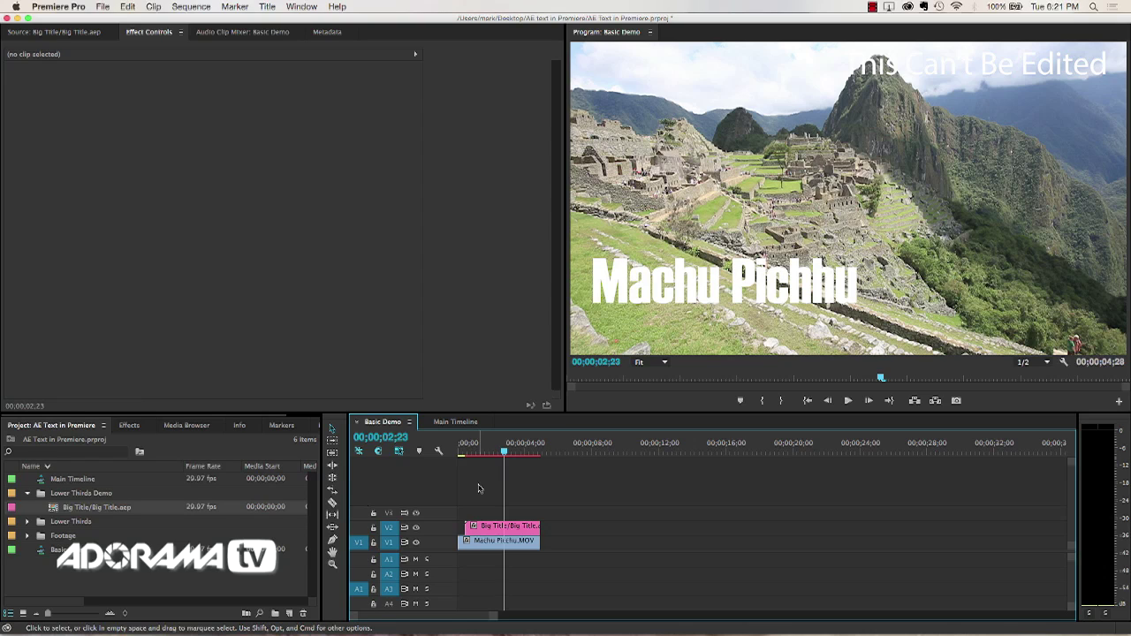
{"action": "key", "text": "super+Tab"}
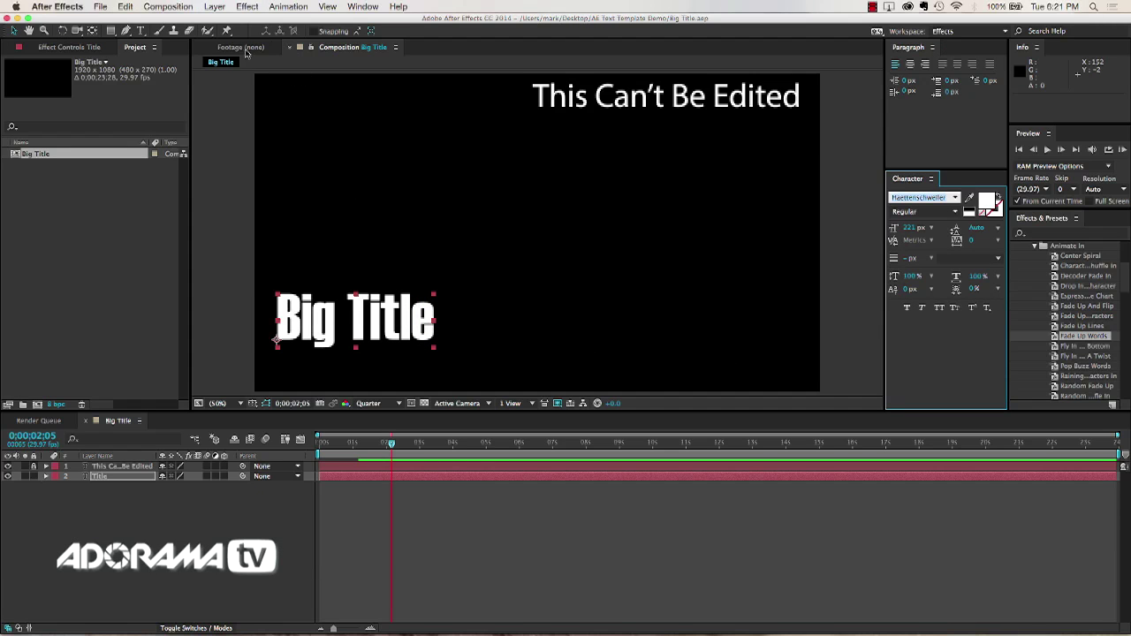
{"action": "left_click", "coordinate": [161, 7]}
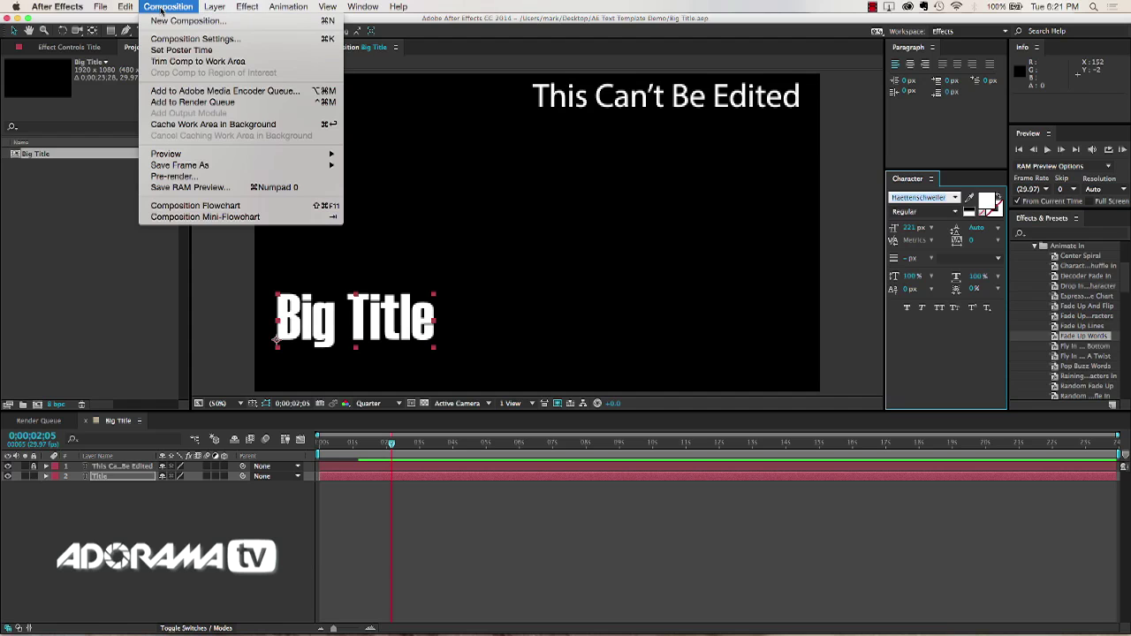
{"action": "left_click", "coordinate": [166, 40]}
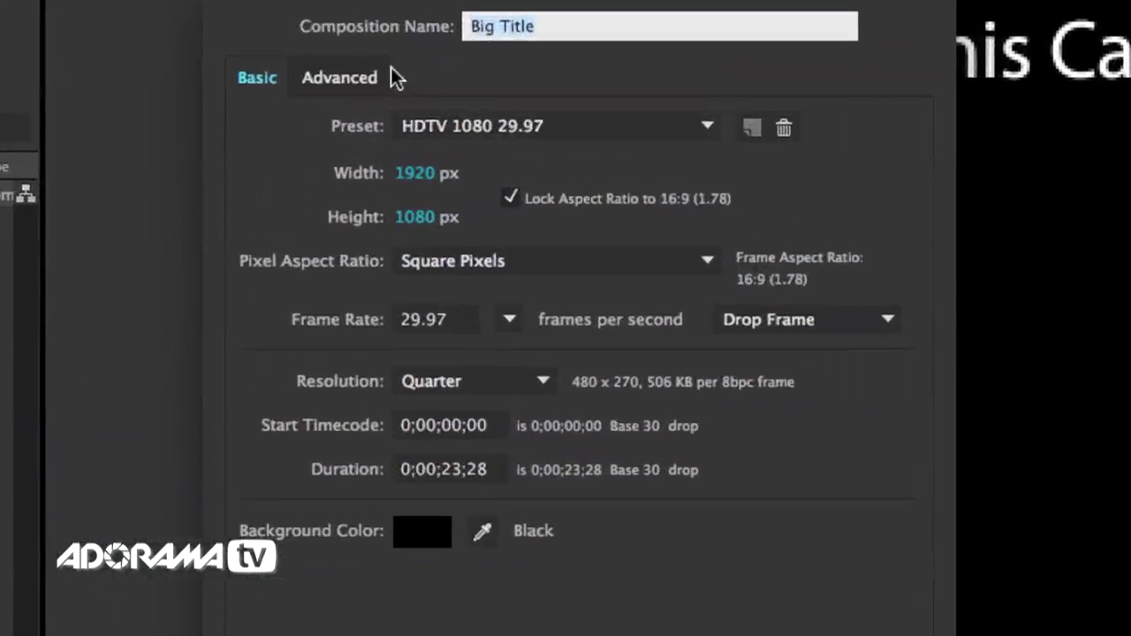
{"action": "left_click", "coordinate": [325, 102]}
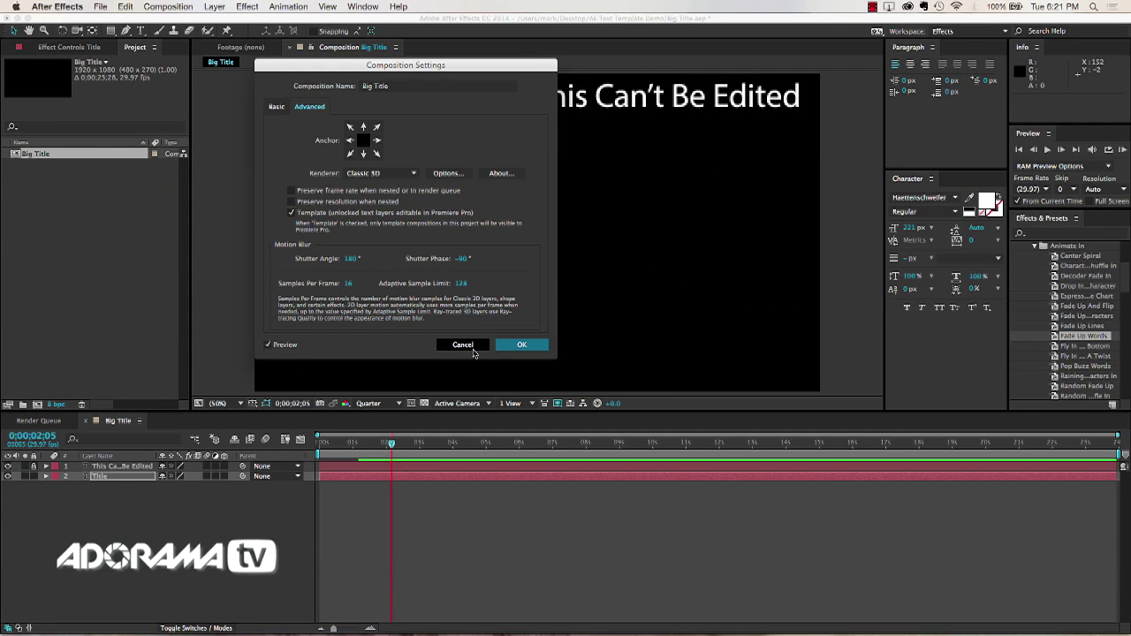
{"action": "left_click", "coordinate": [472, 348]}
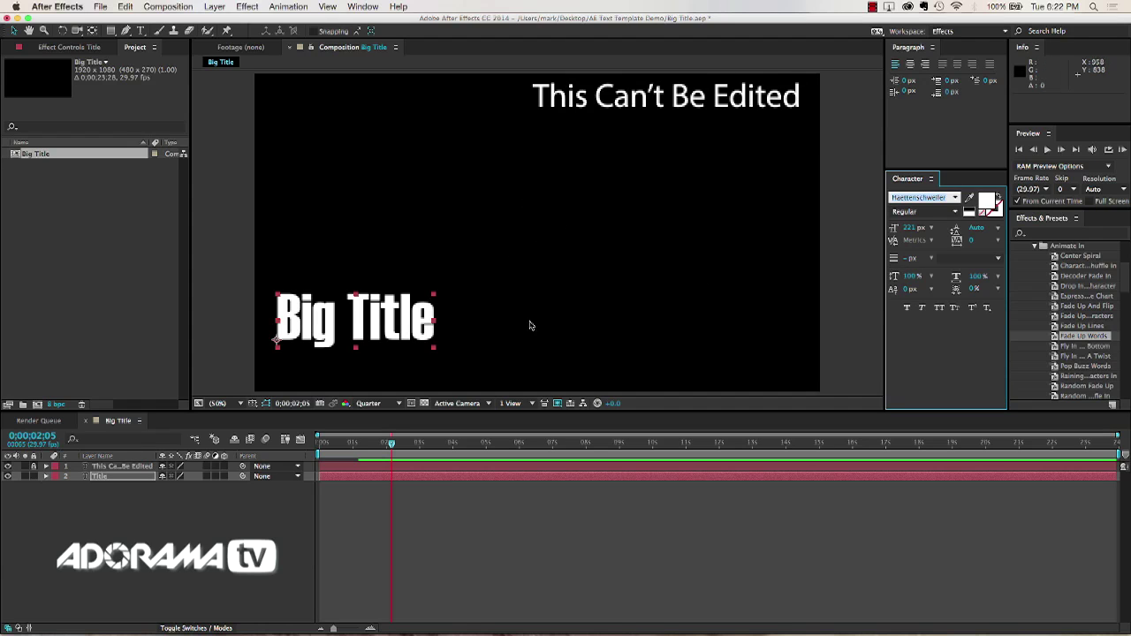
Bring Premiere Pro to the front to show the Haettenschweiler Machu Pichhu title over the footage.
{"action": "key", "text": "super+Tab"}
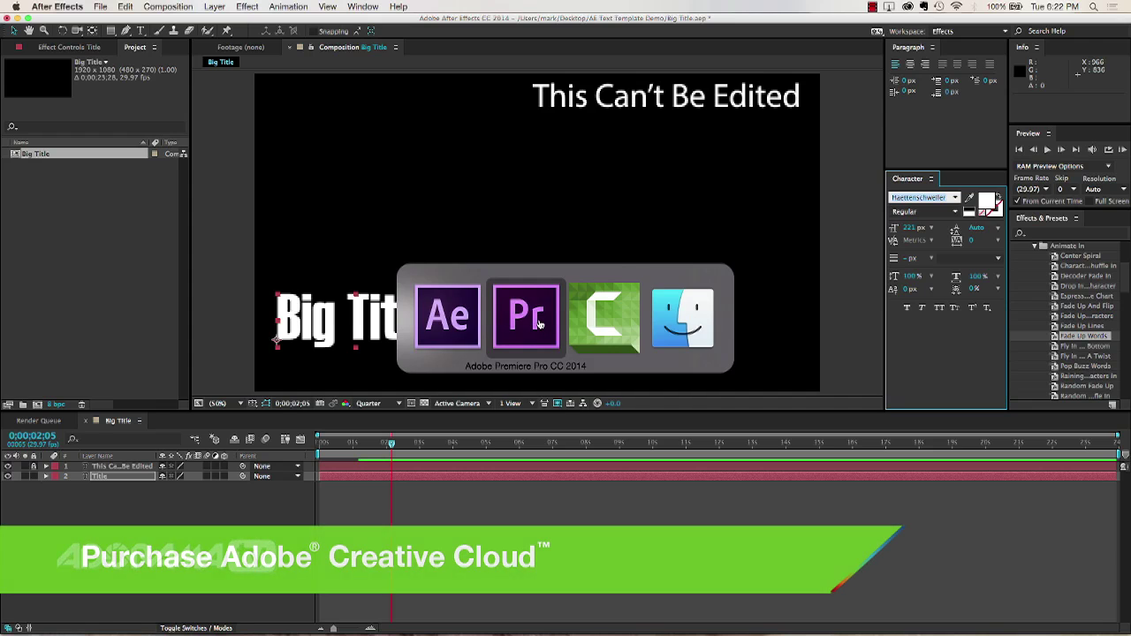